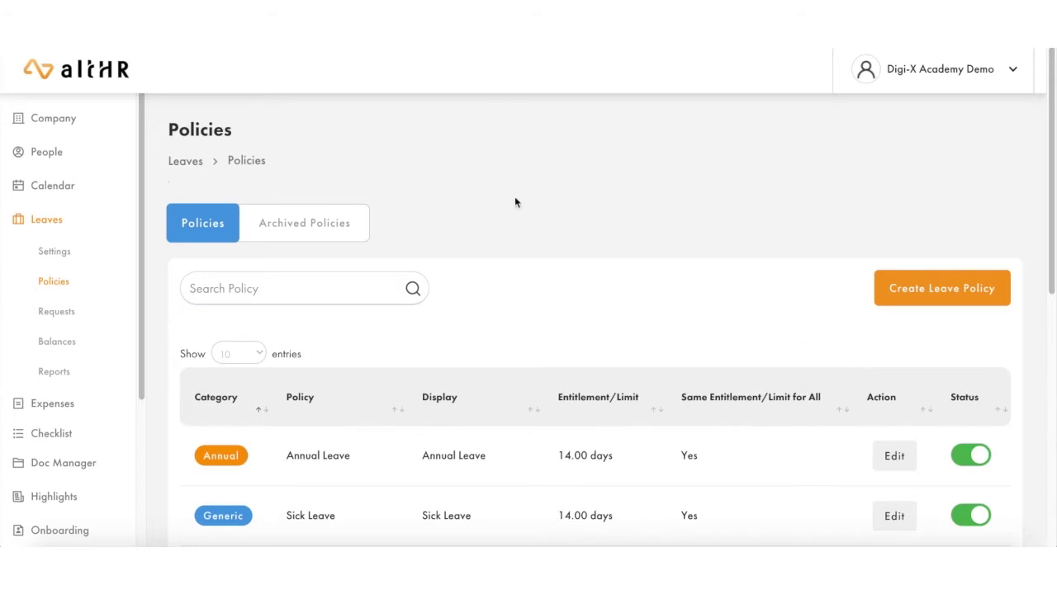
Start a new leave policy of the Annual Leave category from the Leaves policies list
left_click(44, 222)
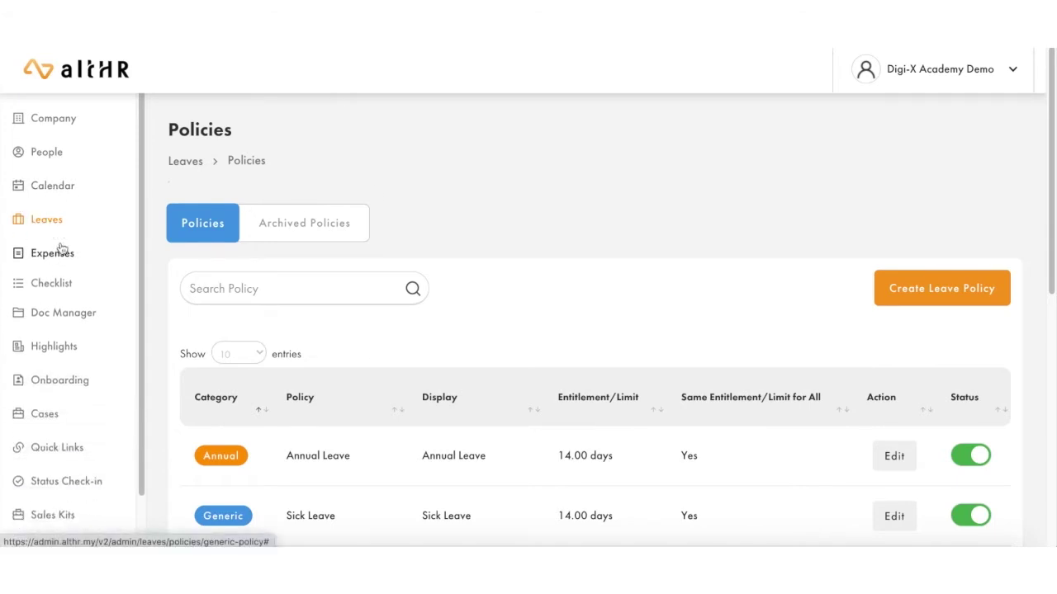
left_click(50, 219)
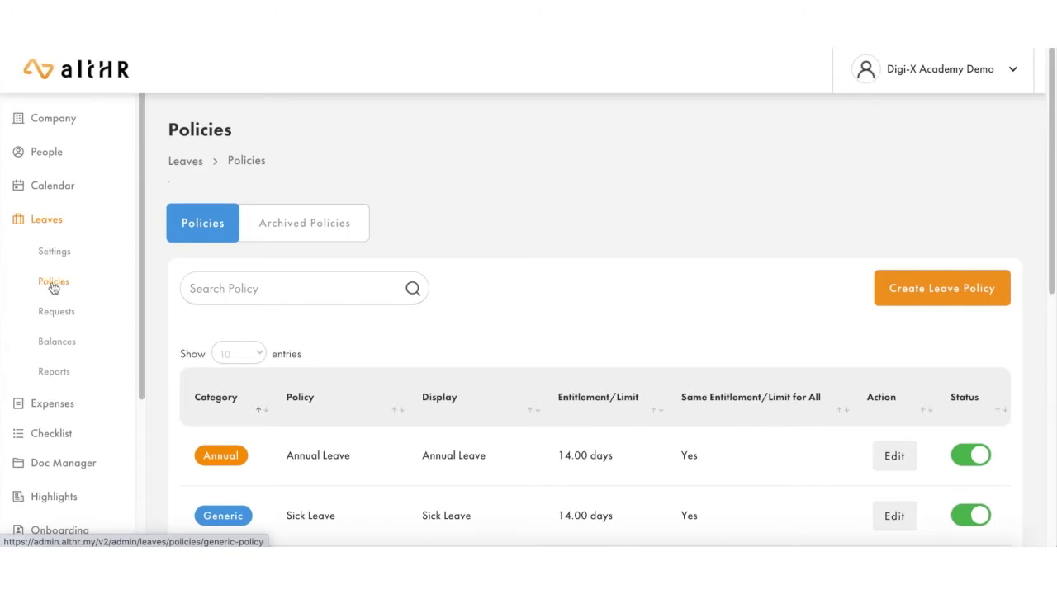
scroll(608, 314, "down", 2)
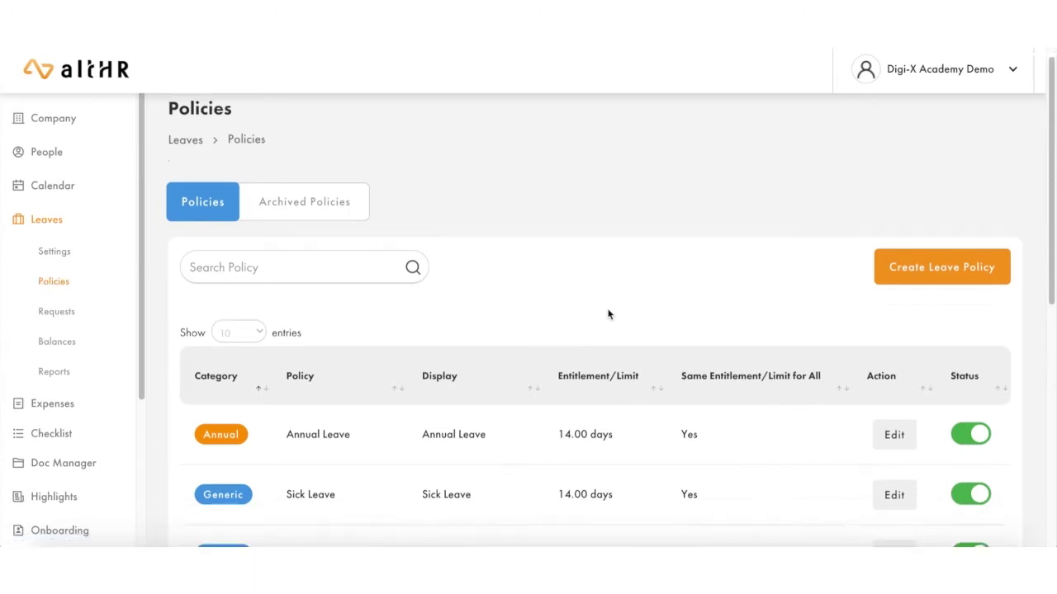
scroll(608, 314, "up", 2)
scroll(608, 313, "down", 1)
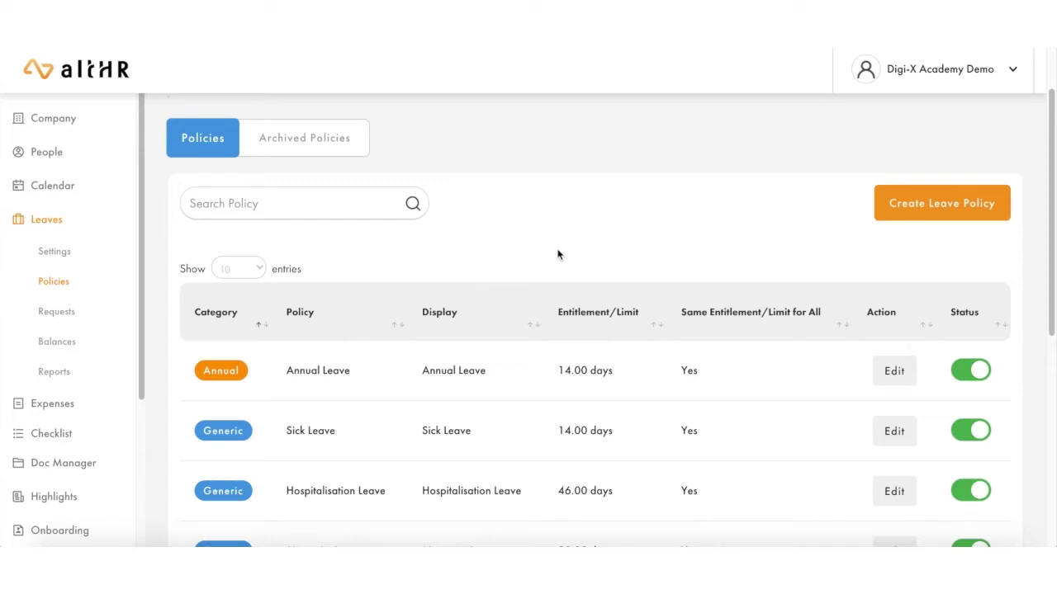
left_click(914, 207)
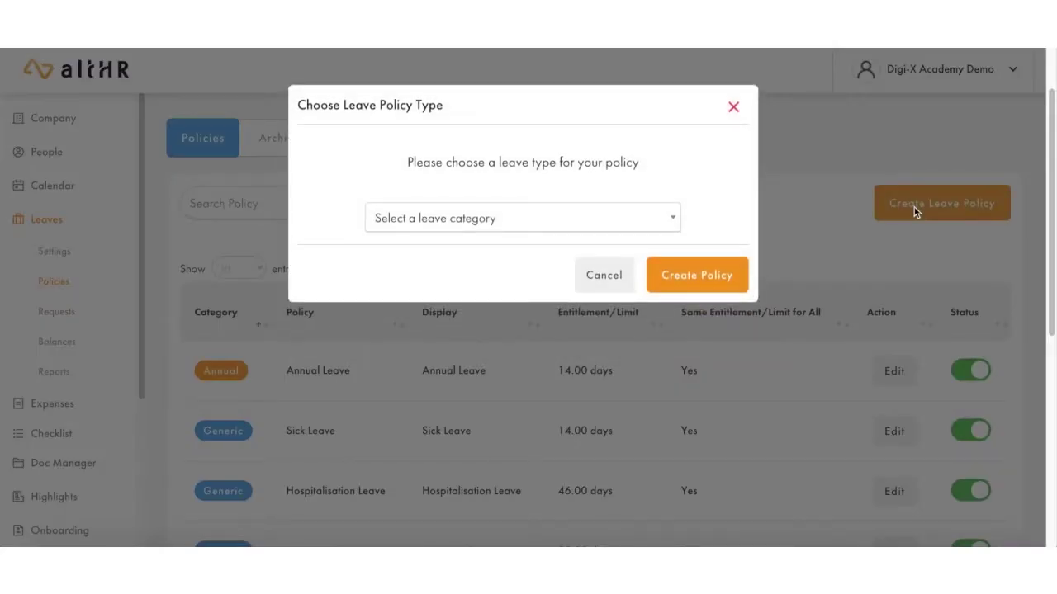
left_click(529, 224)
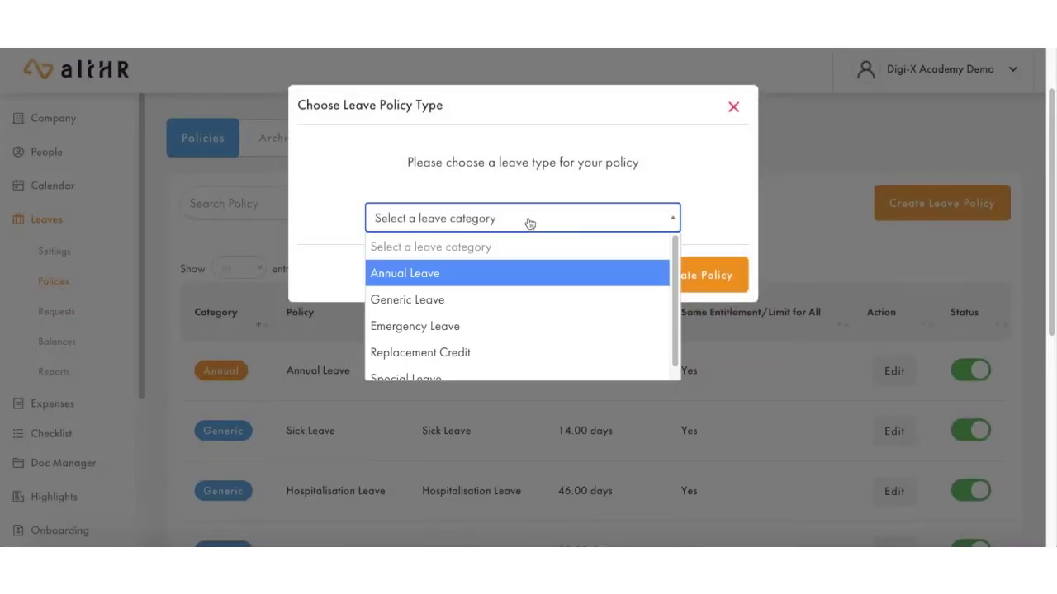
left_click(490, 279)
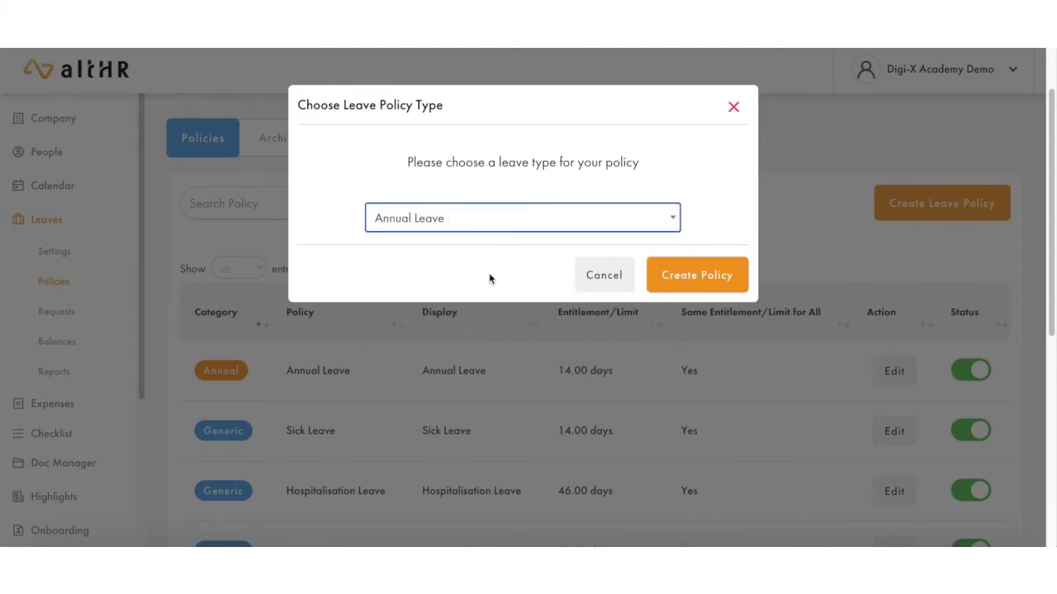
left_click(709, 283)
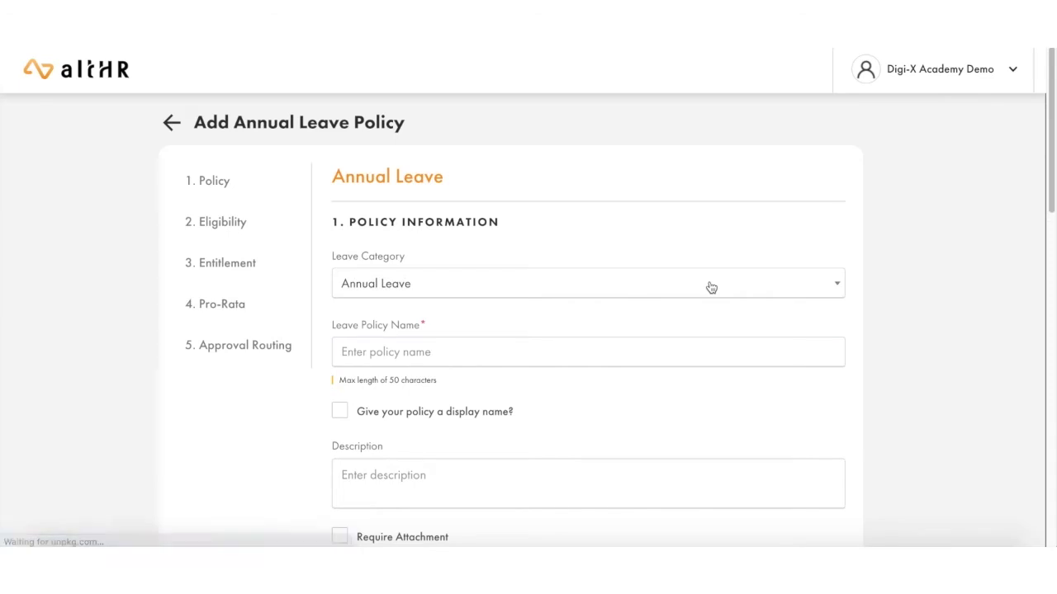
Keep Annual Leave as the leave category and name the policy "Annual Leave for Contract Staff"
scroll(521, 245, "down", 1)
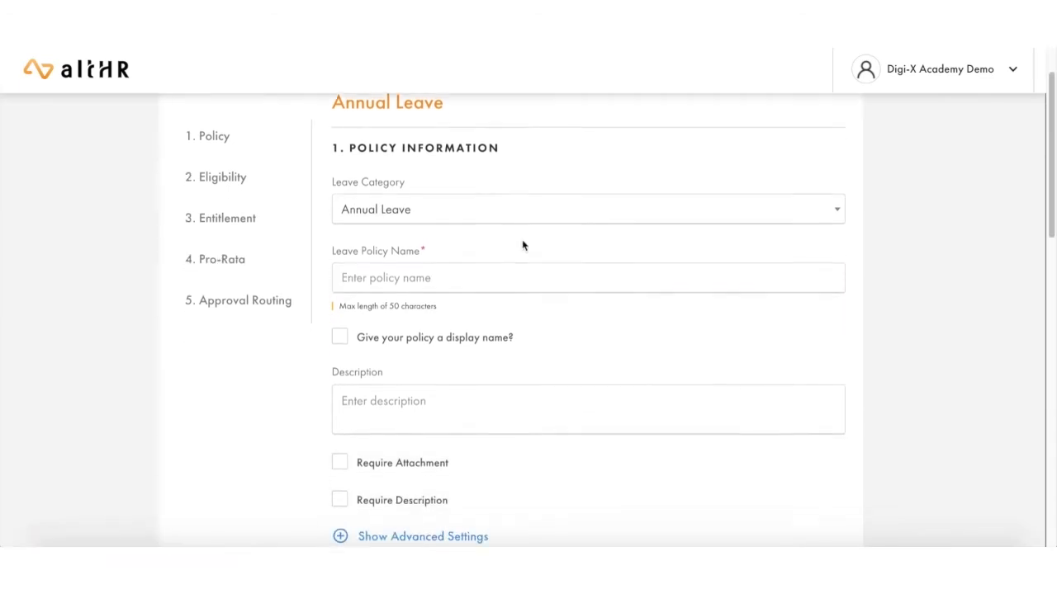
left_click(476, 189)
left_click(451, 238)
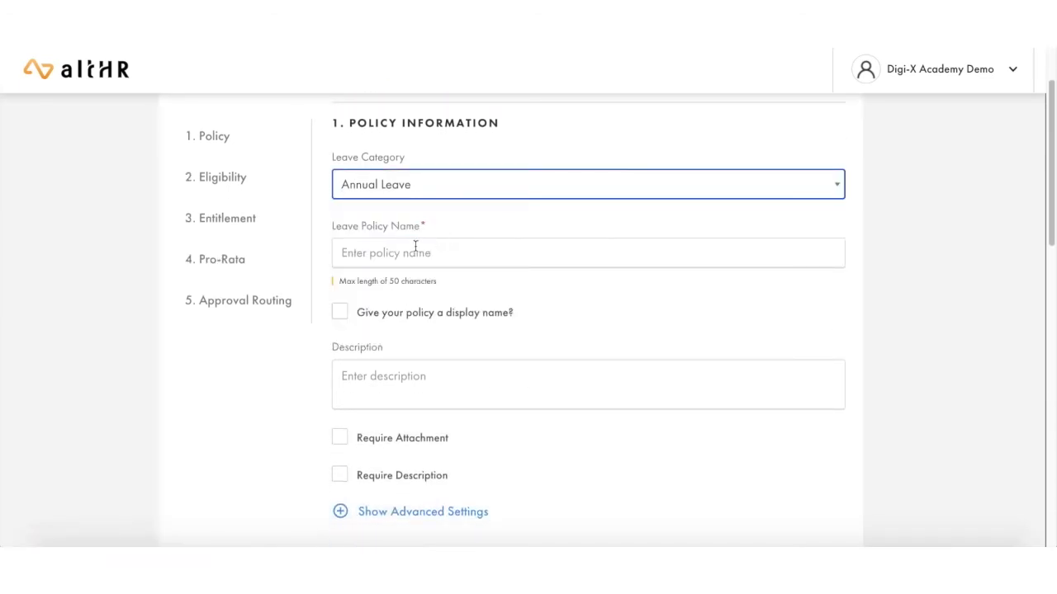
left_click(408, 250)
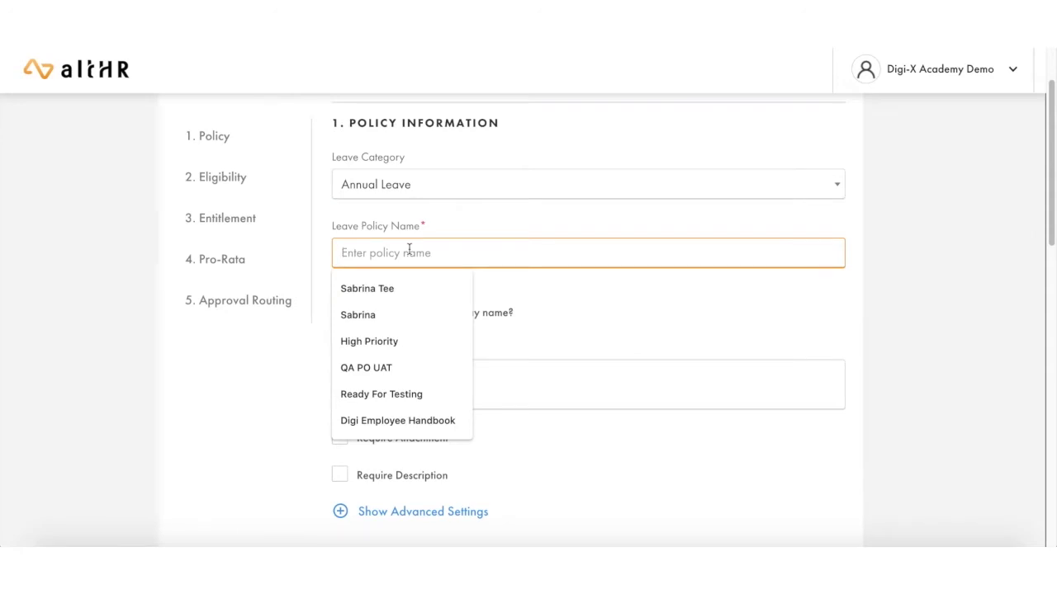
type("Annu")
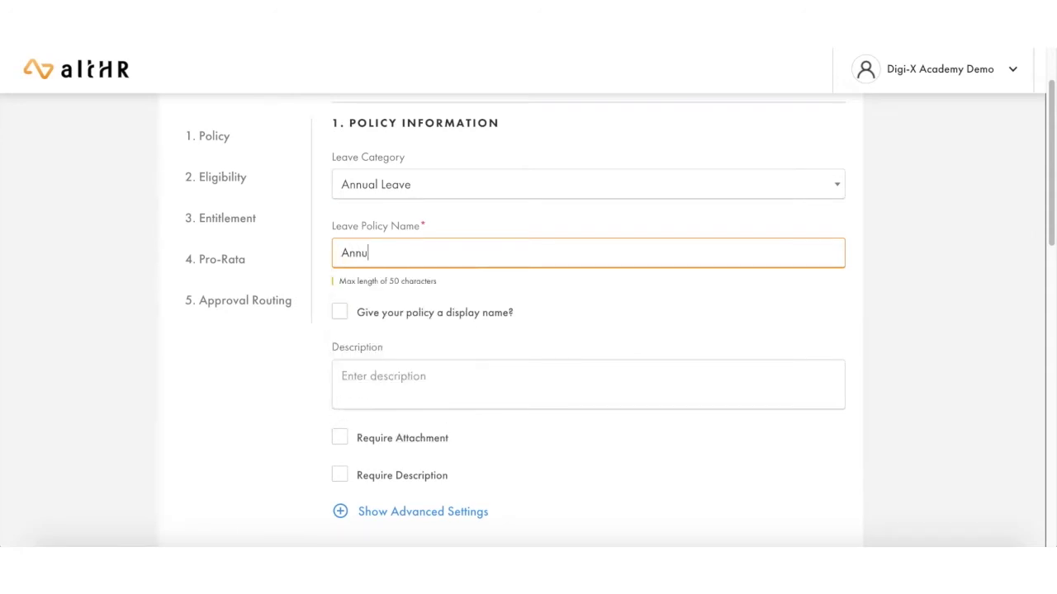
type("al Leave for Contract Staff")
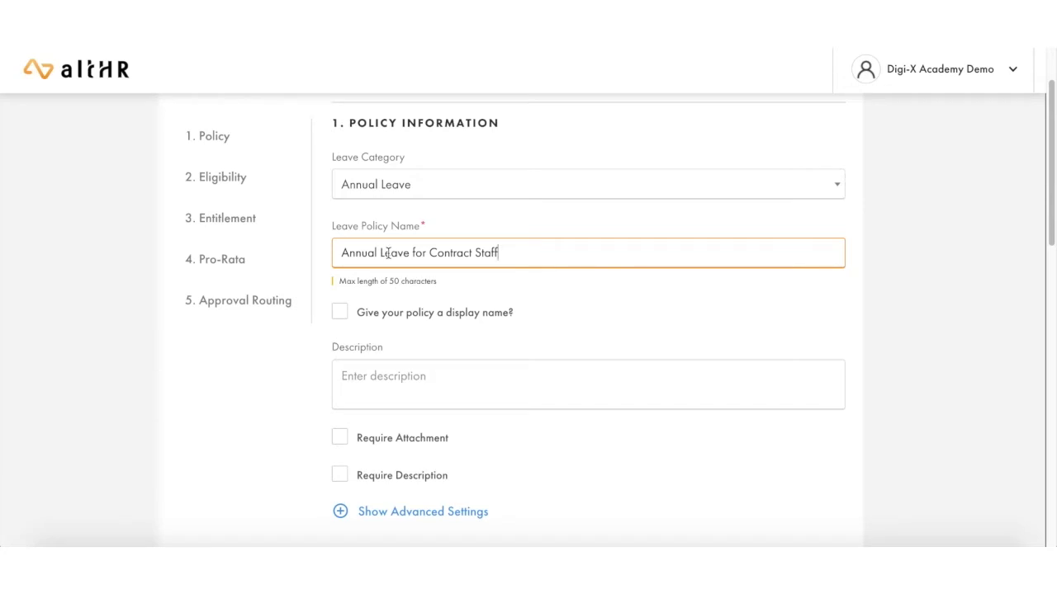
Give the policy the display name "Annual Leave", copied from the policy name
left_click(339, 312)
left_click_drag(409, 253, 333, 258)
key("ctrl+c")
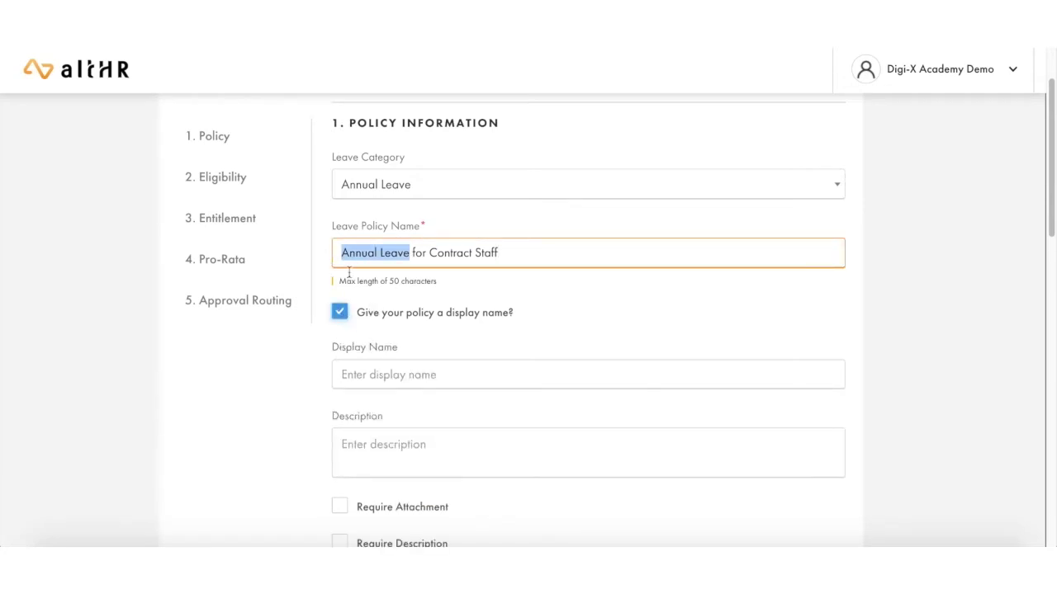
left_click(389, 374)
key("ctrl+v")
left_click(300, 372)
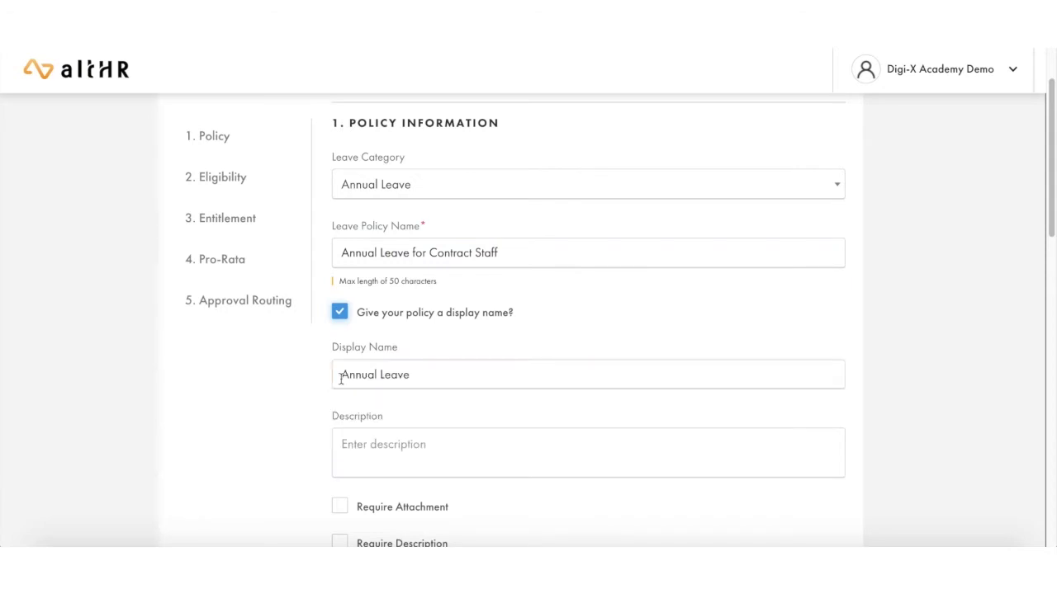
Try the Require Attachment and Require Description options, leaving both switched off and the policy description empty
scroll(332, 382, "down", 1)
left_click(382, 369)
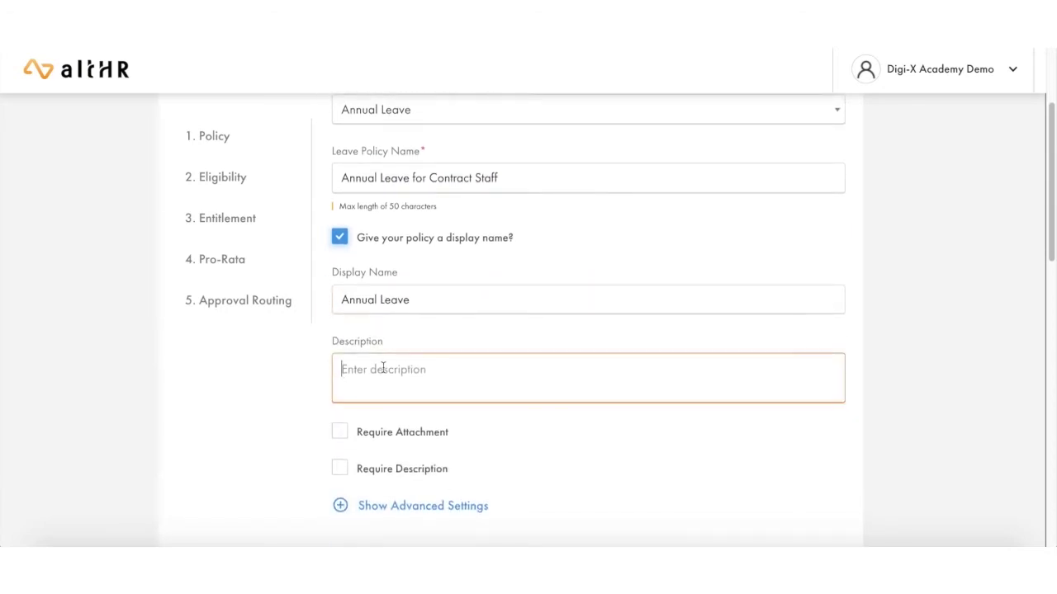
scroll(382, 369, "down", 3)
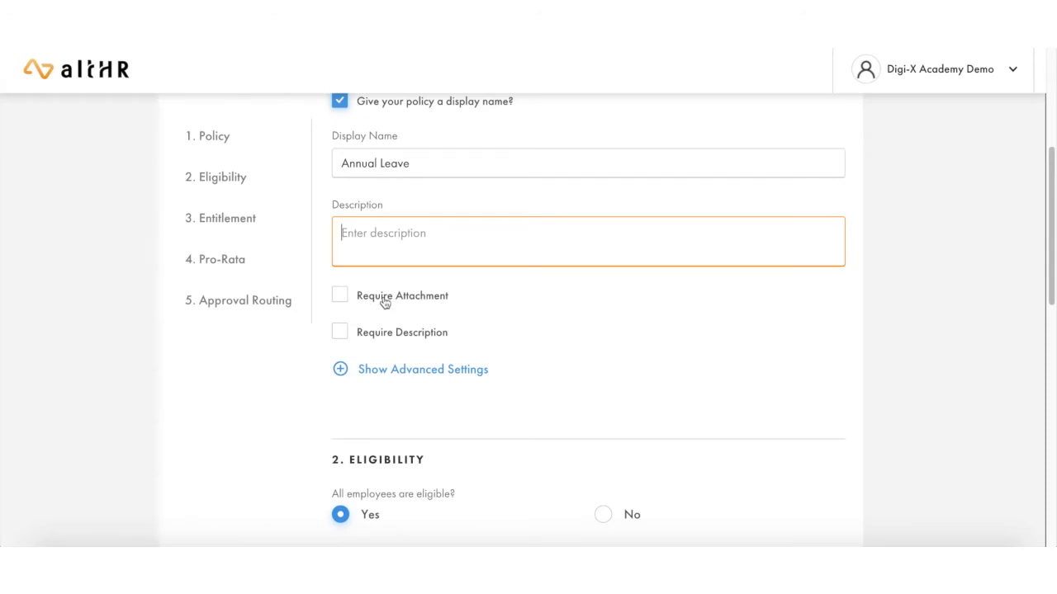
scroll(385, 303, "down", 1)
left_click(368, 246)
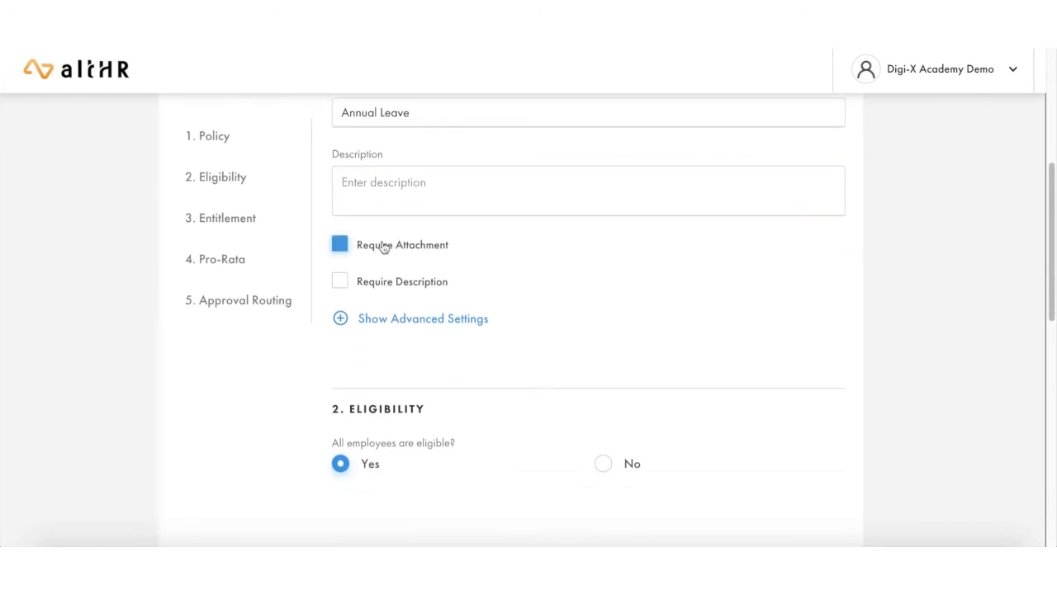
left_click(385, 247)
scroll(413, 256, "down", 1)
left_click(411, 241)
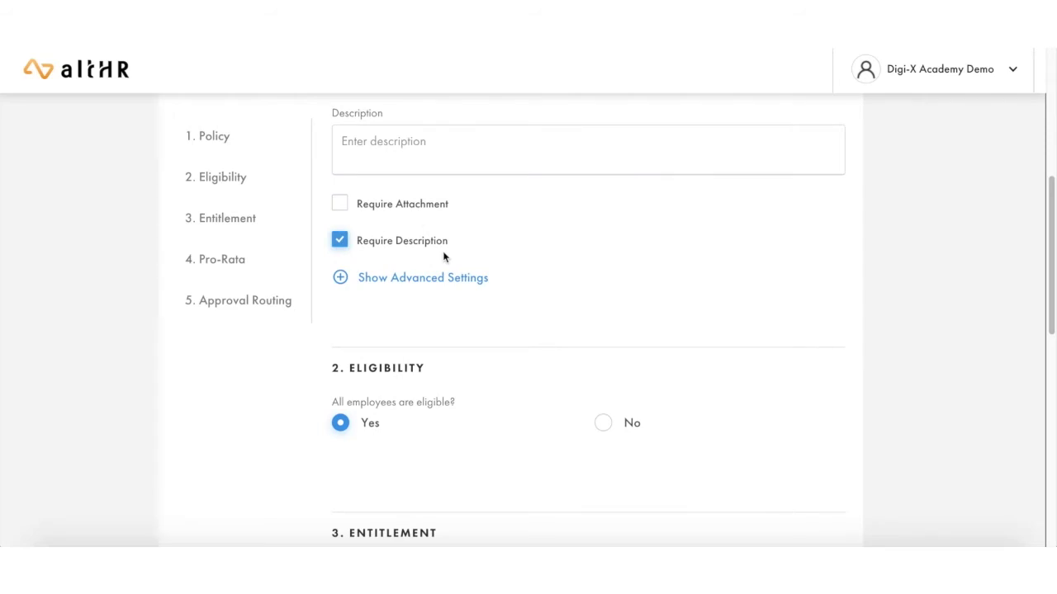
left_click(385, 240)
Show the advanced settings of the policy information section
left_click(382, 278)
scroll(593, 259, "down", 3)
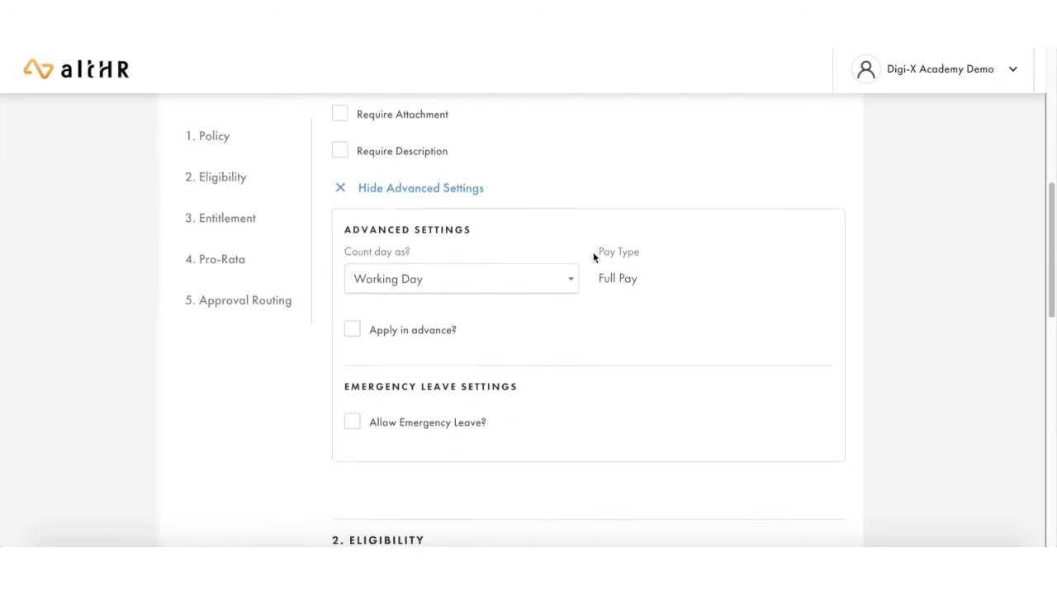
scroll(593, 258, "down", 1)
scroll(593, 259, "up", 1)
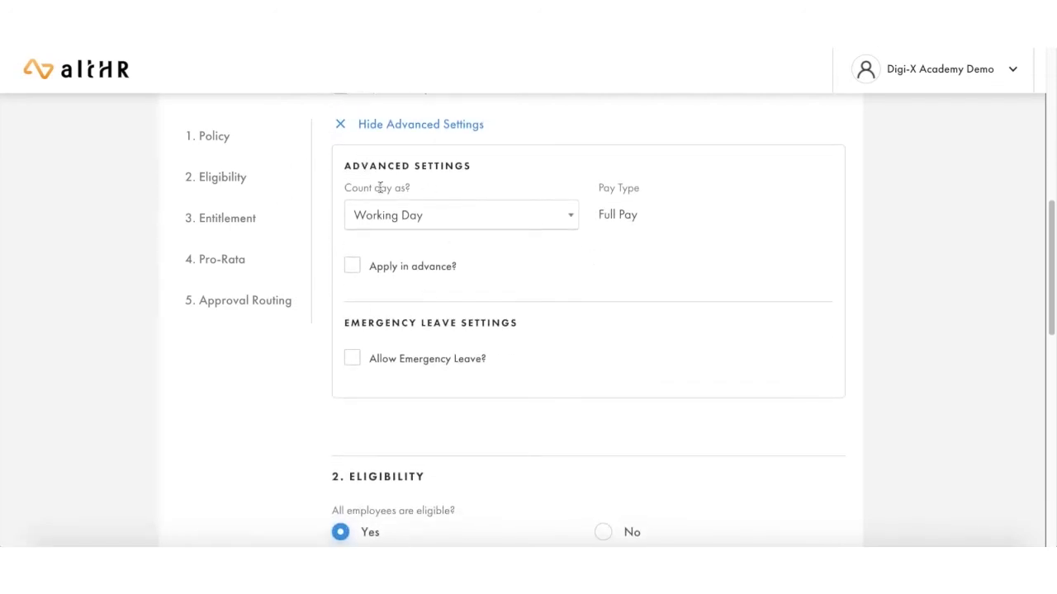
Try Calendar Day as the way leave days are counted, and set it back to Working Day
left_click(398, 217)
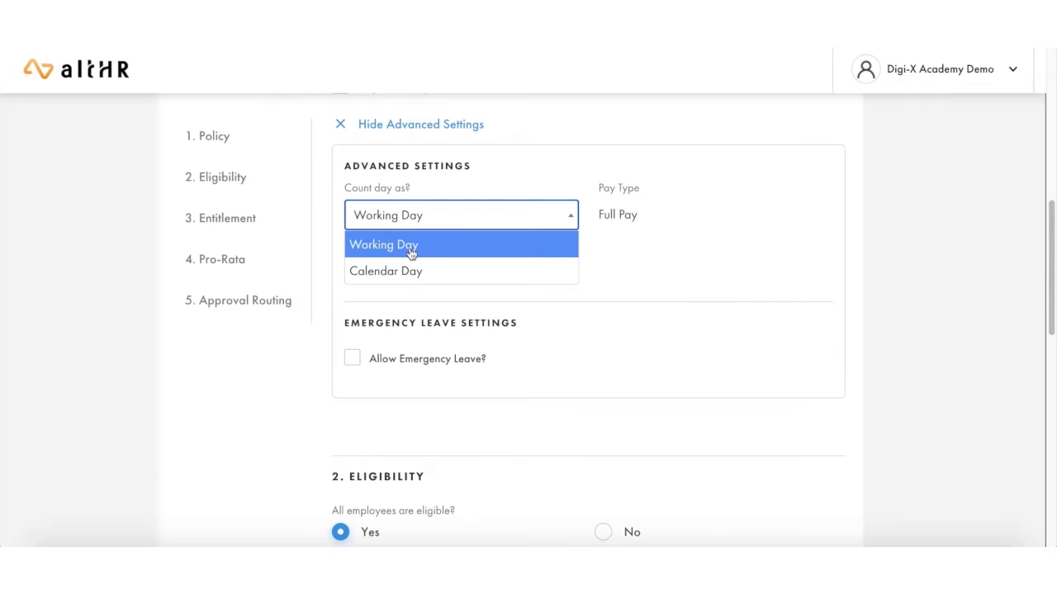
left_click(412, 252)
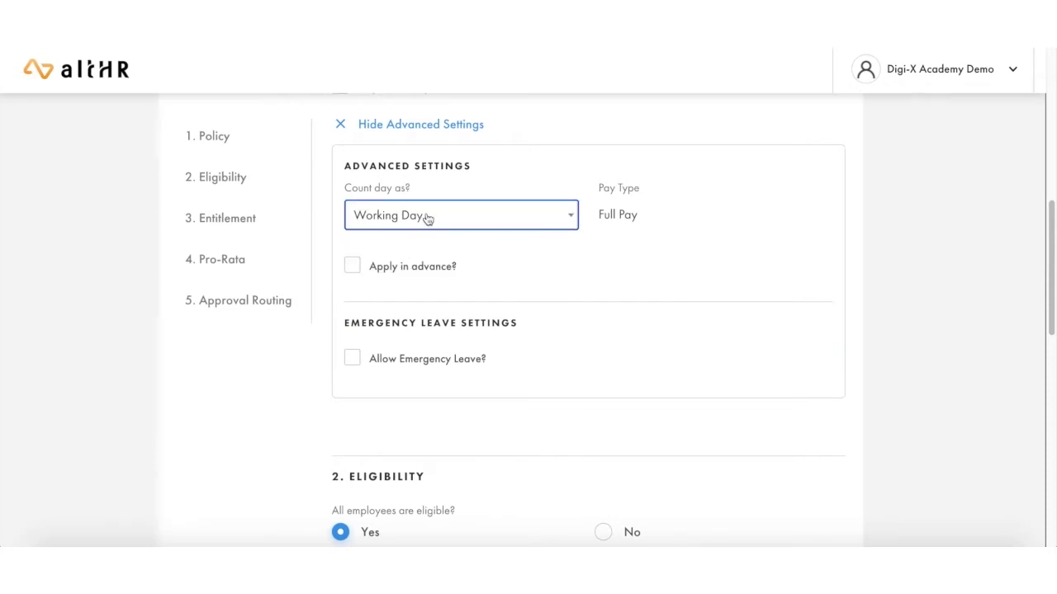
left_click(428, 218)
left_click(413, 244)
left_click(426, 217)
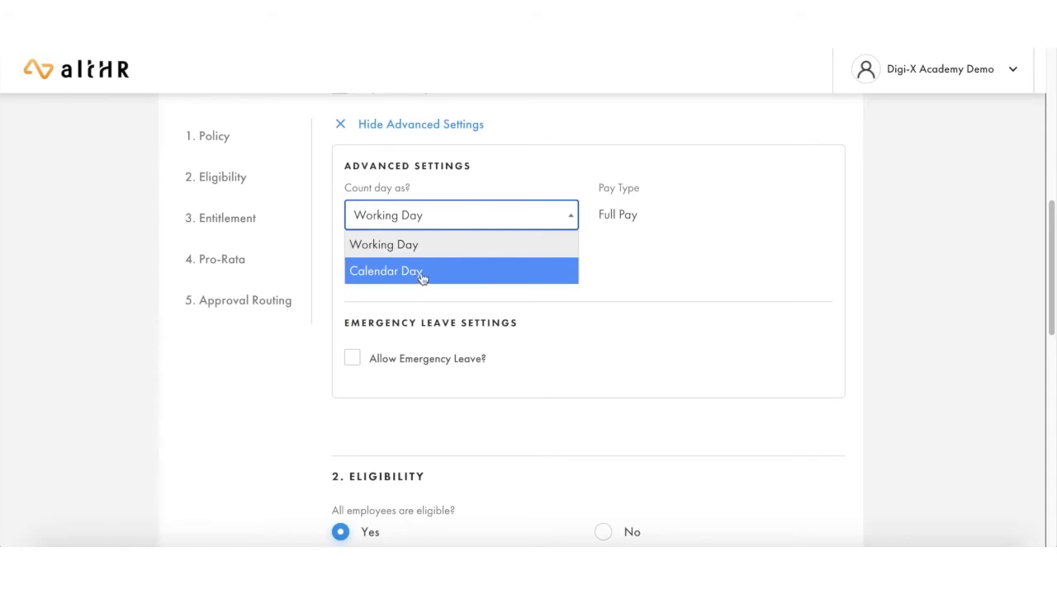
left_click(421, 277)
left_click(433, 221)
left_click(416, 243)
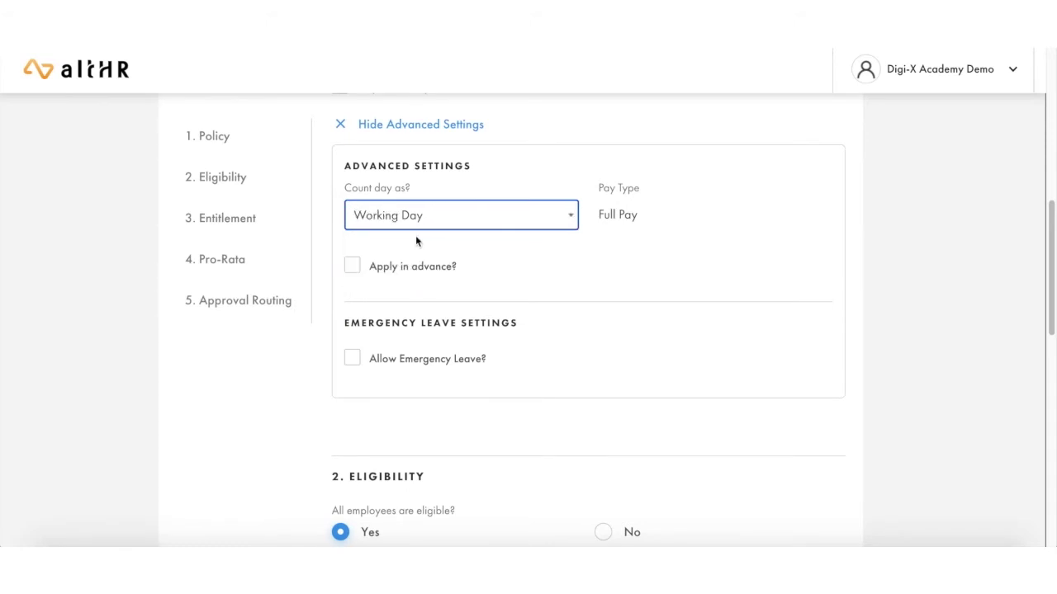
Require leave to be applied for 7 days in advance, keeping those days counted as Working Days
left_click(352, 266)
left_click(372, 333)
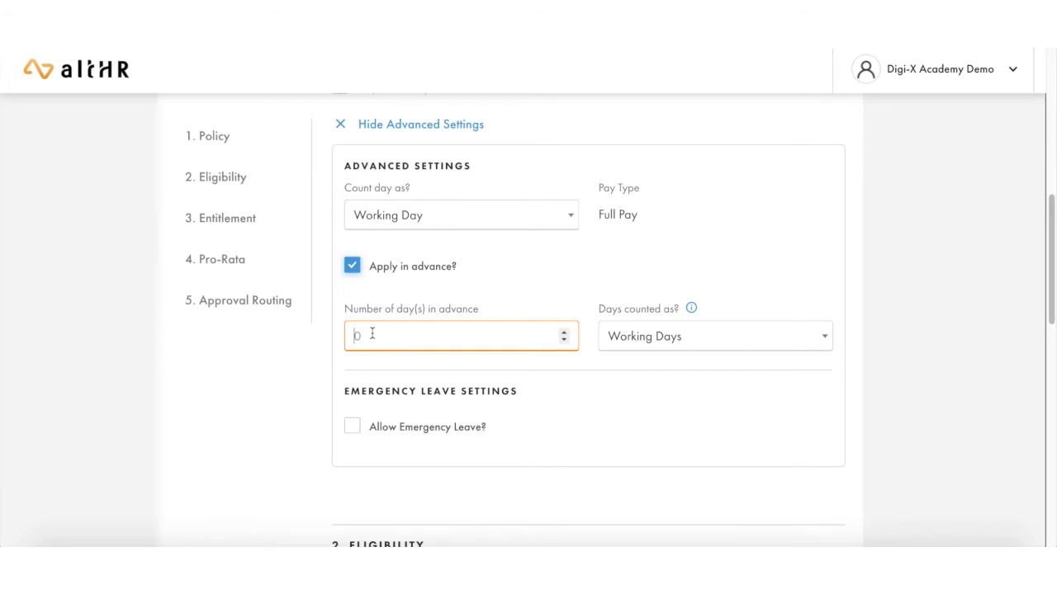
type("7")
left_click(496, 265)
left_click(413, 268)
left_click(646, 338)
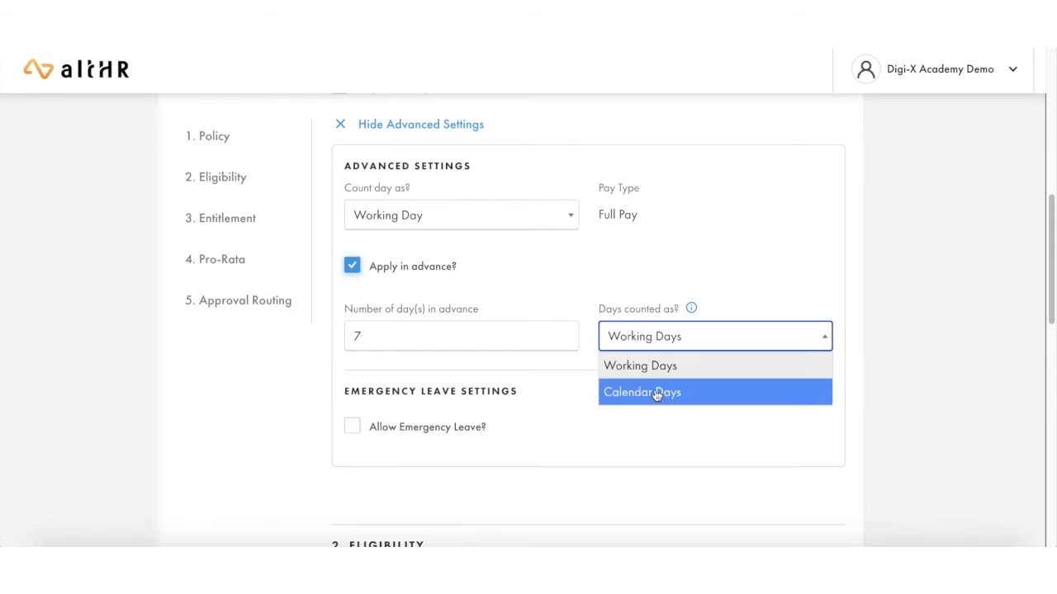
left_click(634, 287)
Allow emergency leave under this policy and limit it to 12 days
scroll(400, 301, "down", 2)
scroll(400, 300, "down", 2)
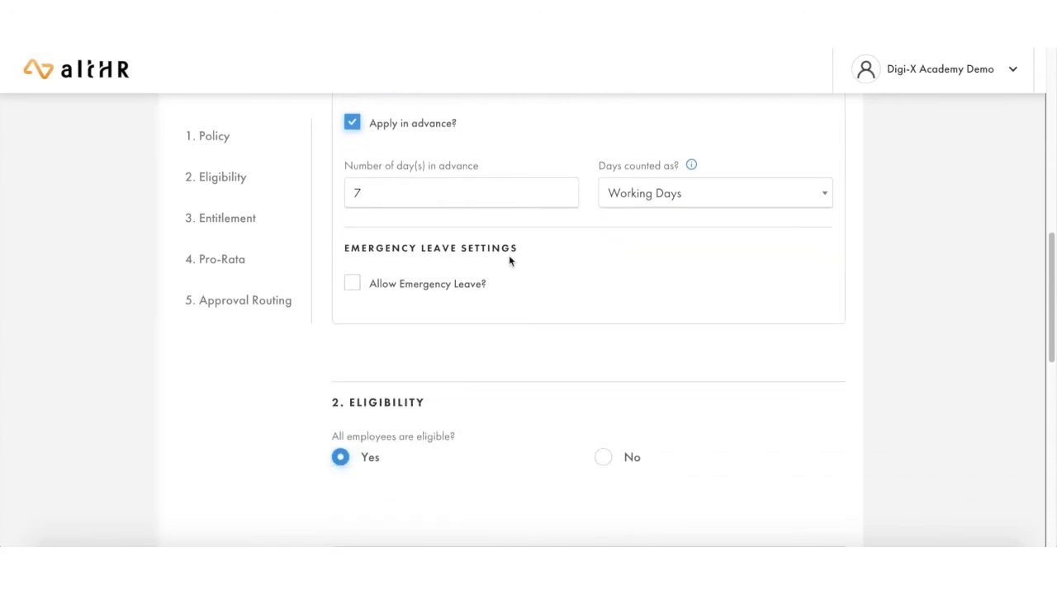
scroll(509, 262, "down", 1)
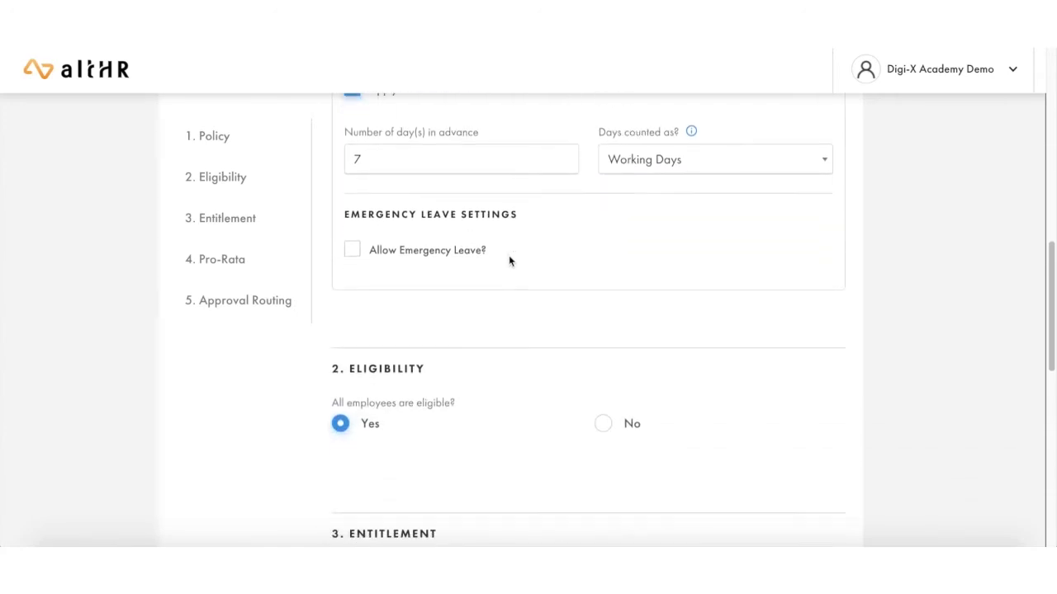
left_click(352, 253)
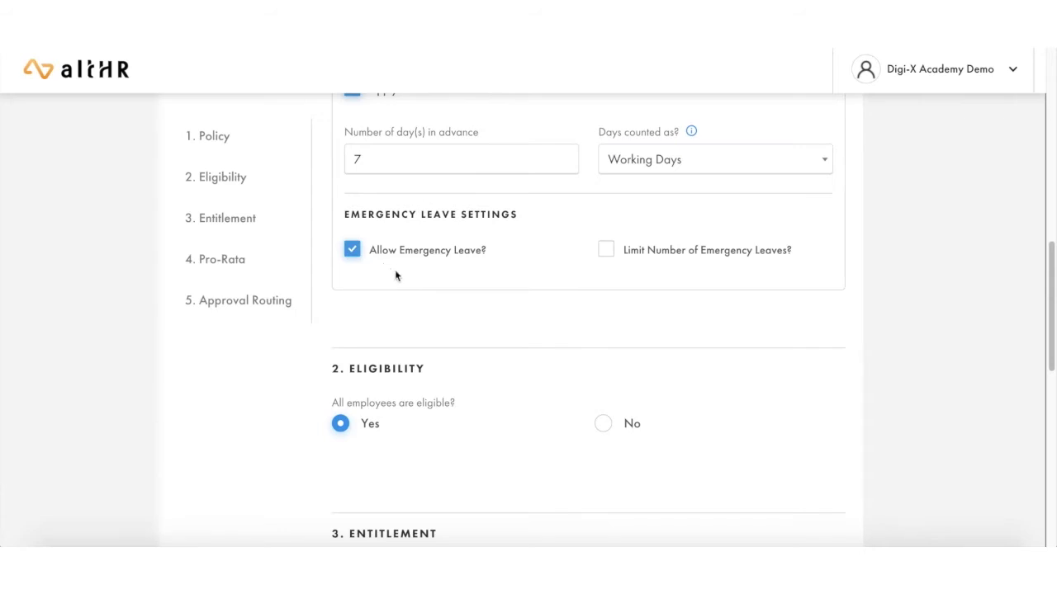
scroll(408, 269, "up", 1)
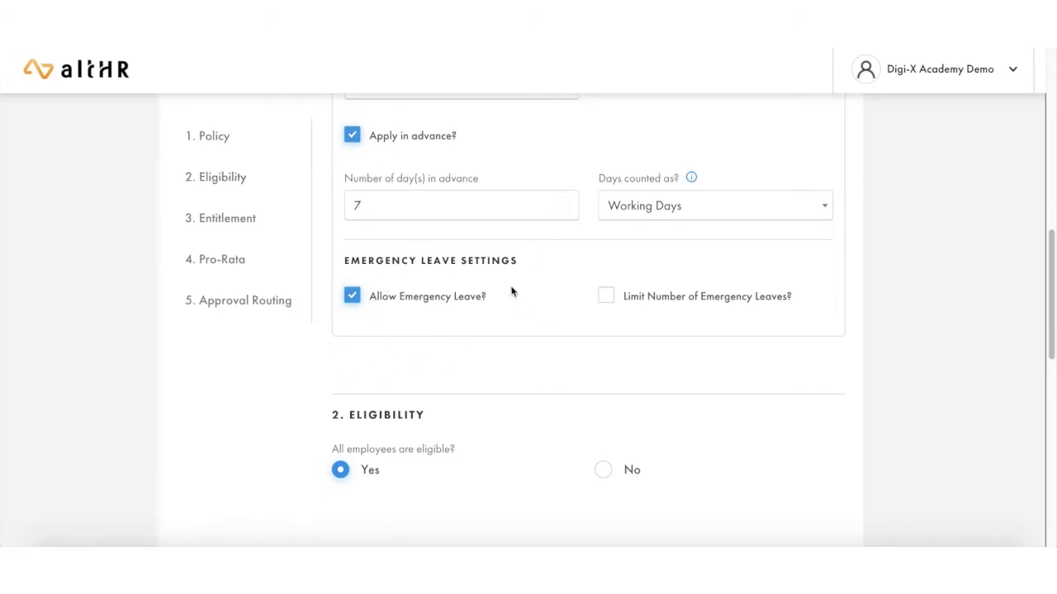
left_click(610, 301)
left_click(435, 355)
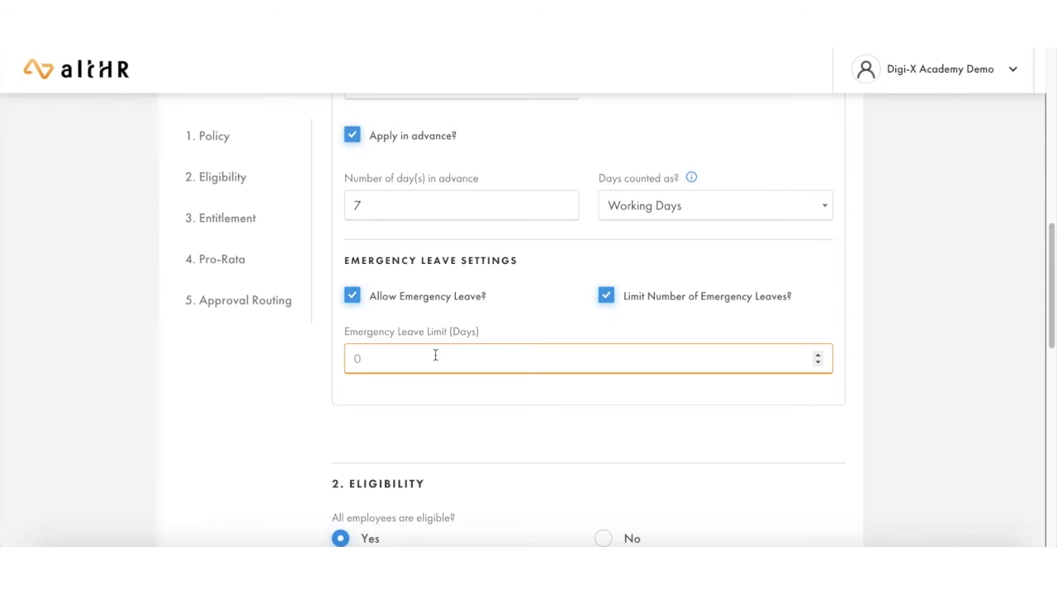
type("12")
left_click(524, 324)
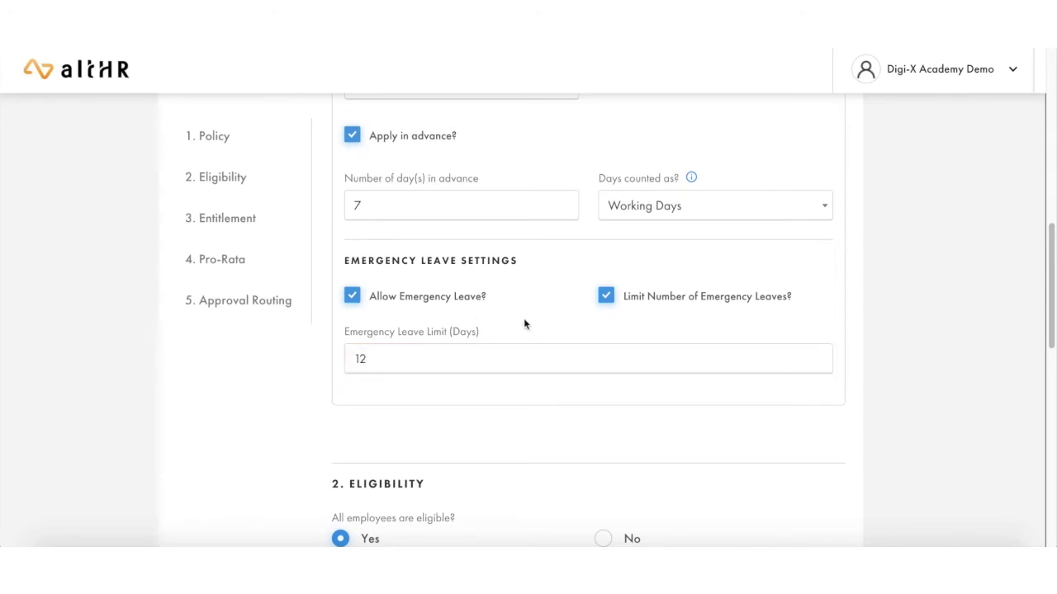
Limit the policy's eligibility by Contract Type so that only Contract employees qualify and Permanent employees are excluded
scroll(523, 323, "down", 1)
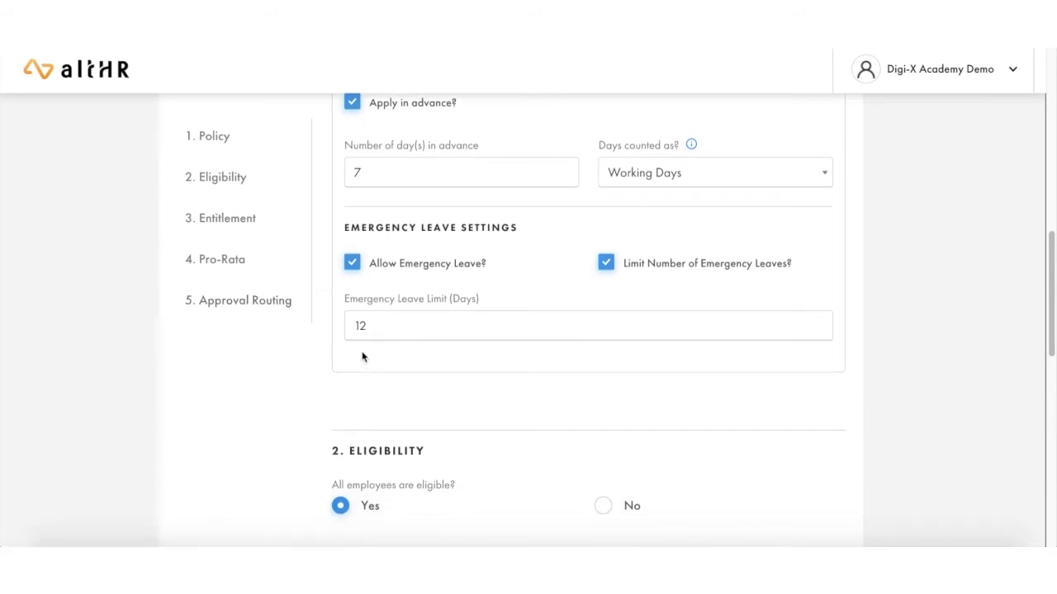
scroll(361, 357, "down", 4)
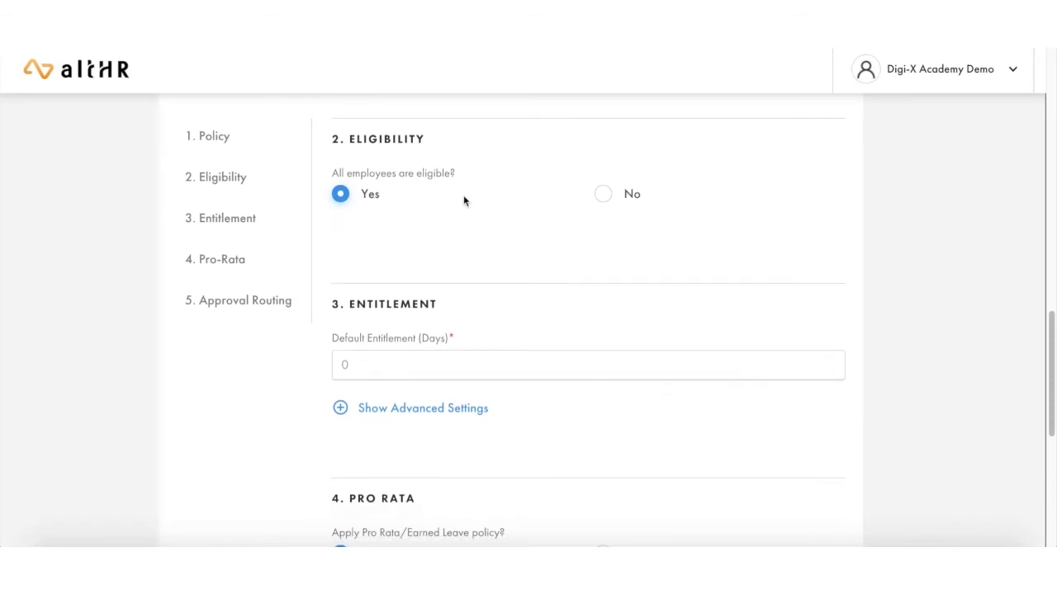
scroll(463, 195, "up", 10)
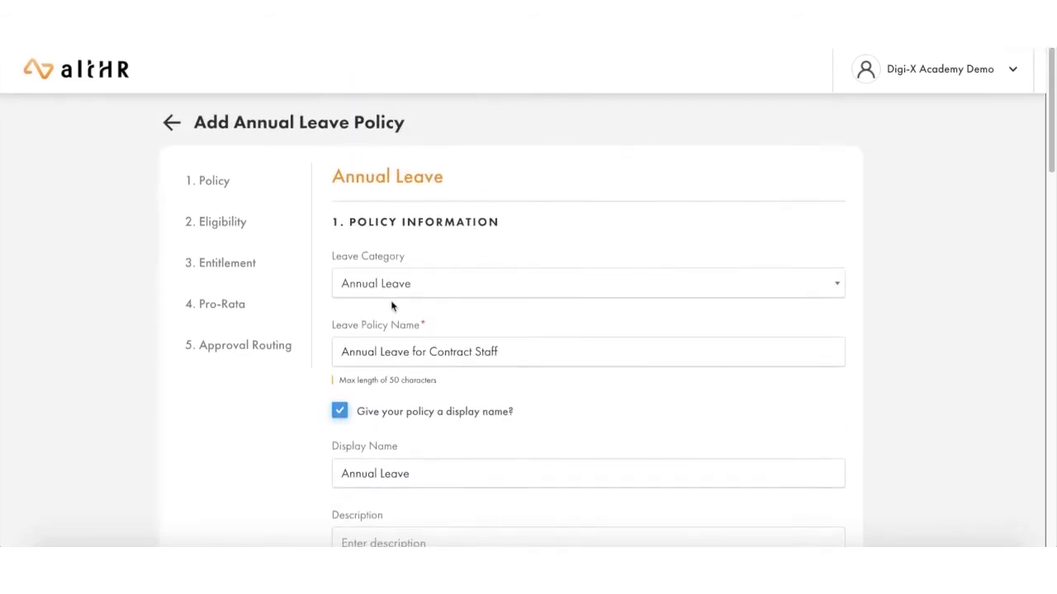
scroll(393, 353, "down", 10)
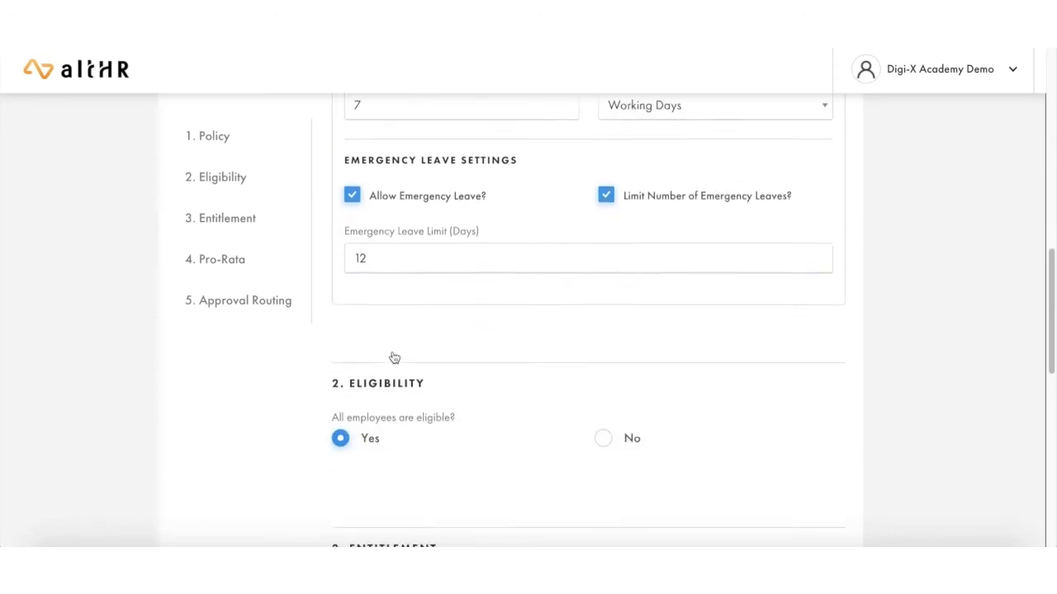
scroll(393, 357, "down", 3)
left_click(603, 206)
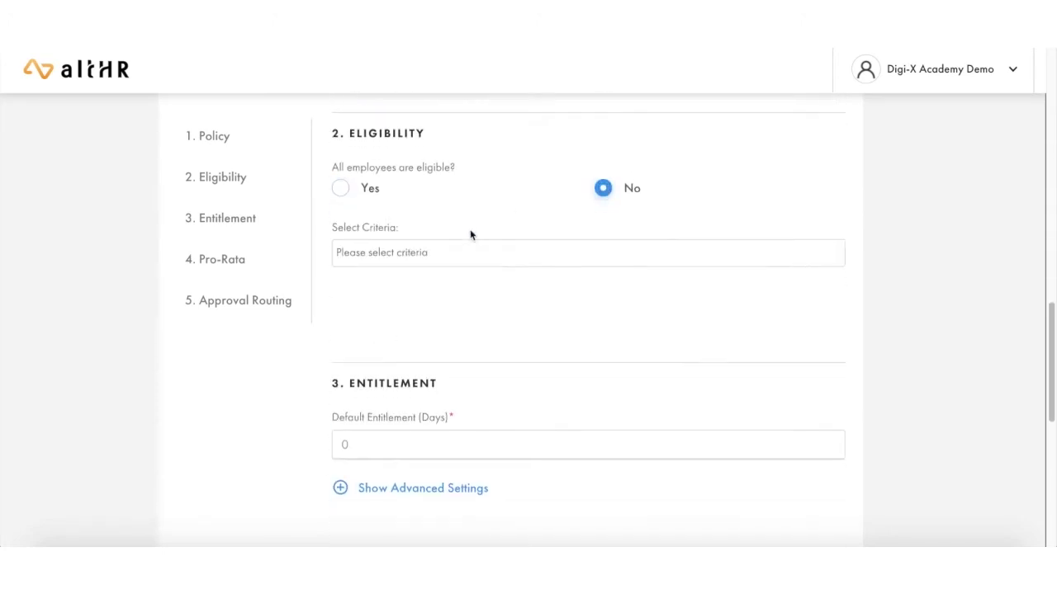
left_click(426, 254)
scroll(412, 334, "down", 3)
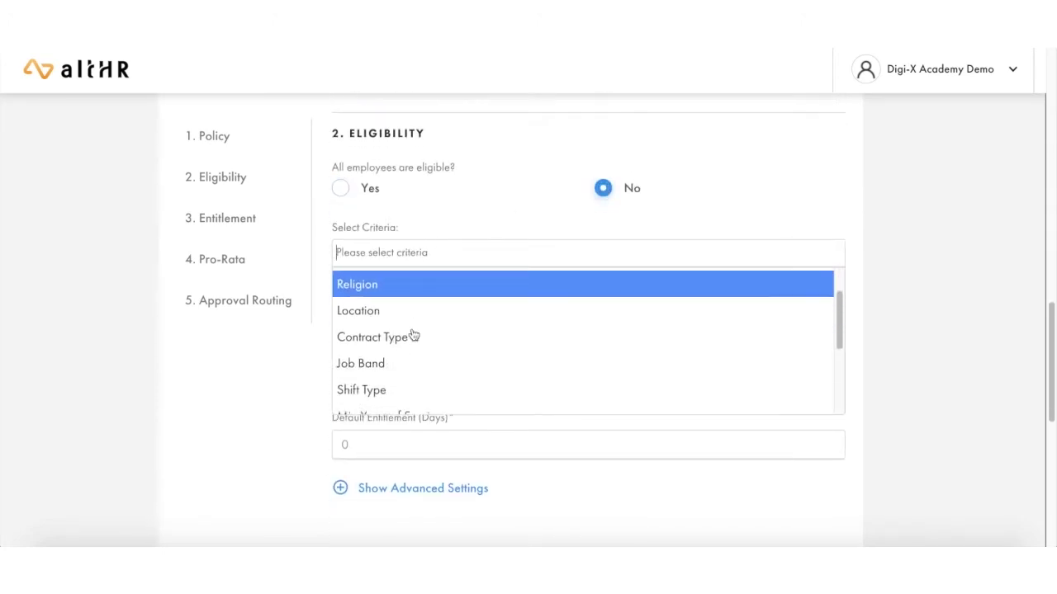
scroll(415, 337, "down", 1)
scroll(422, 314, "up", 2)
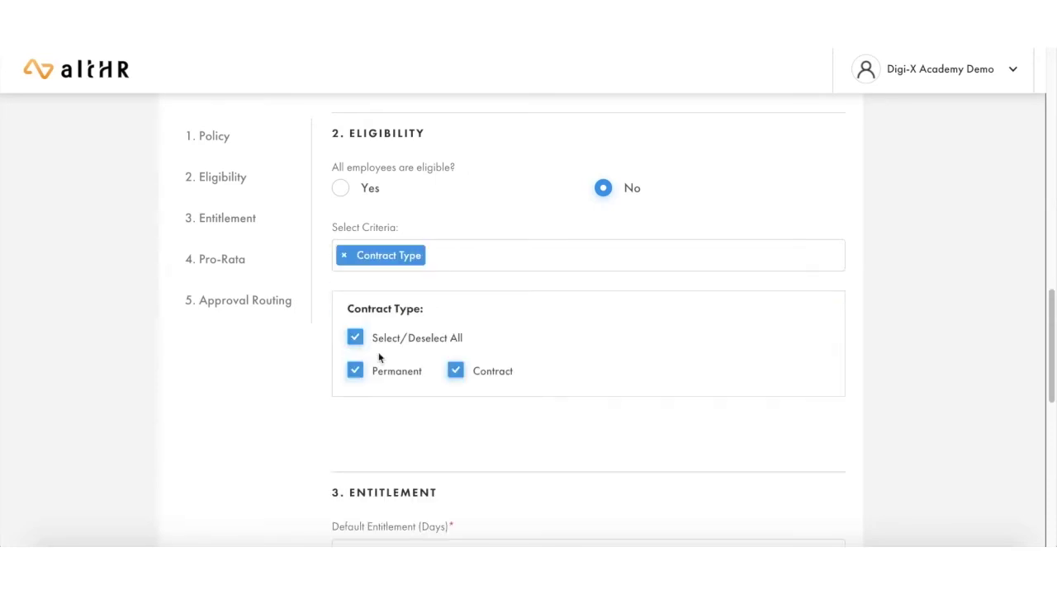
left_click(354, 371)
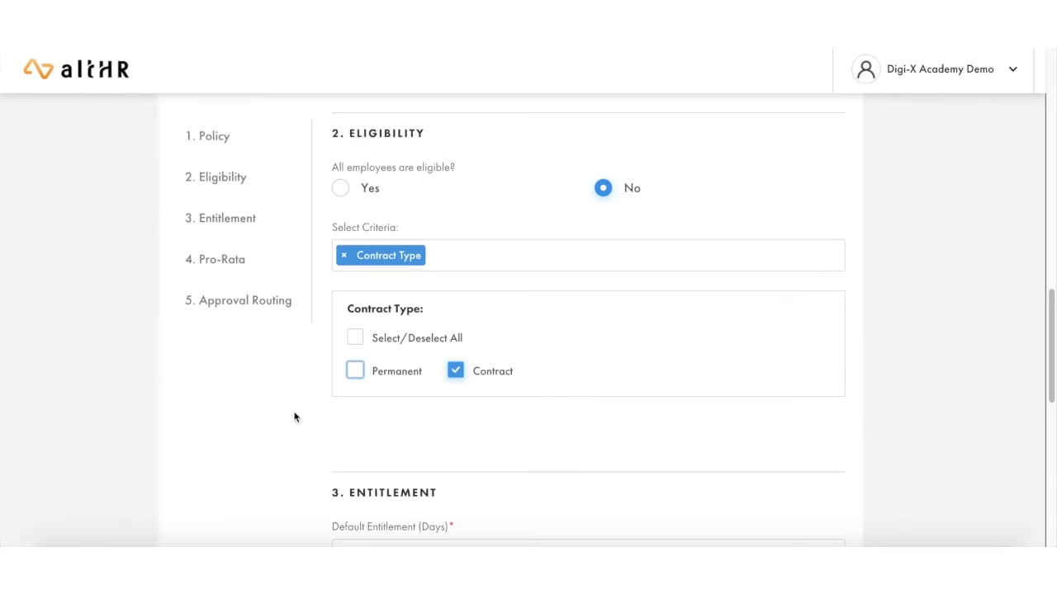
Look through the other eligibility criteria on offer without adding any of them
scroll(344, 399, "down", 1)
left_click(475, 229)
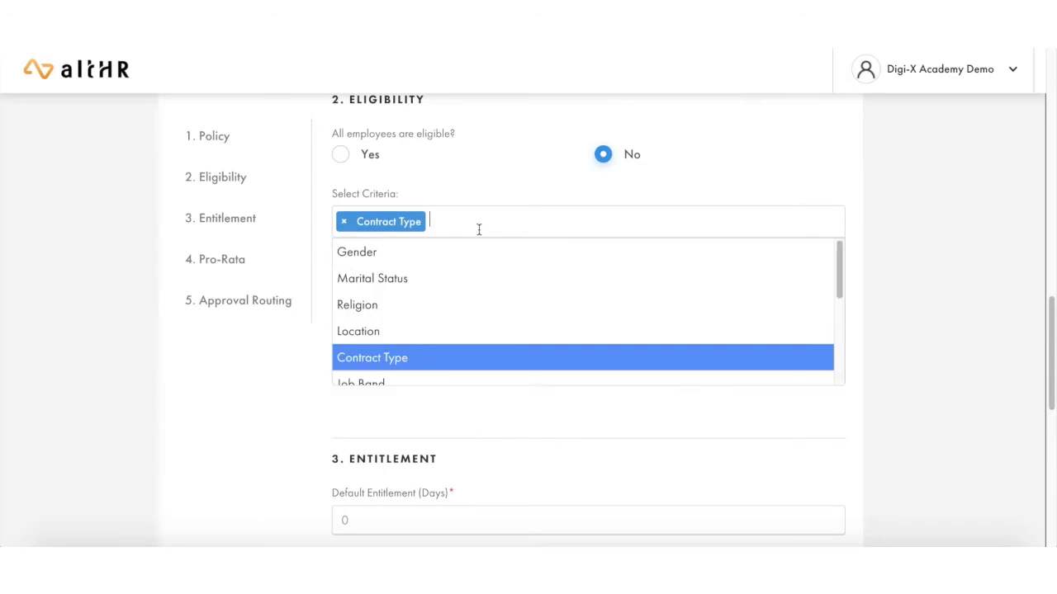
scroll(428, 318, "down", 4)
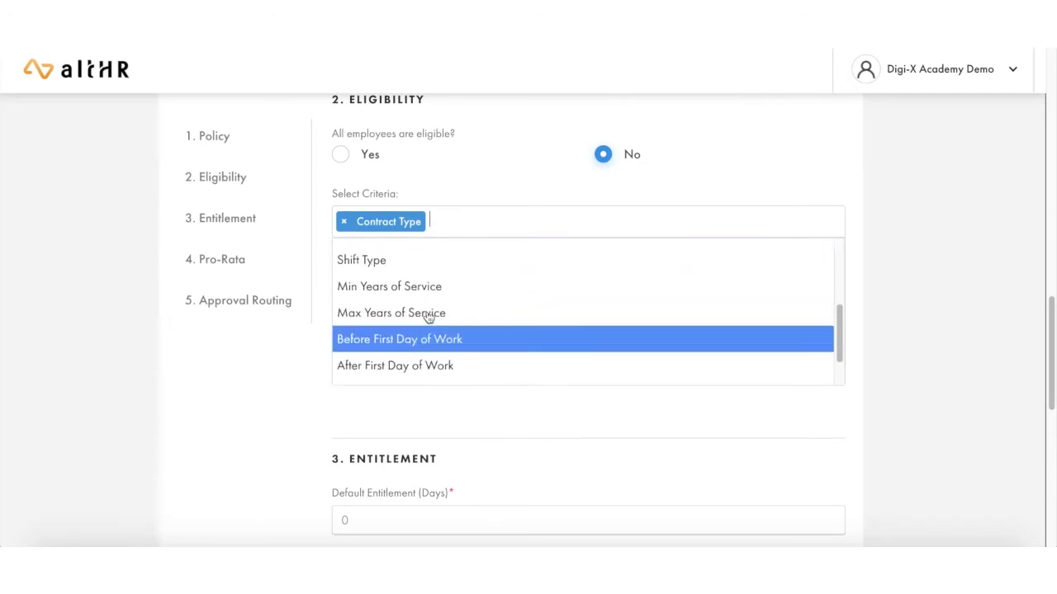
scroll(437, 322, "down", 2)
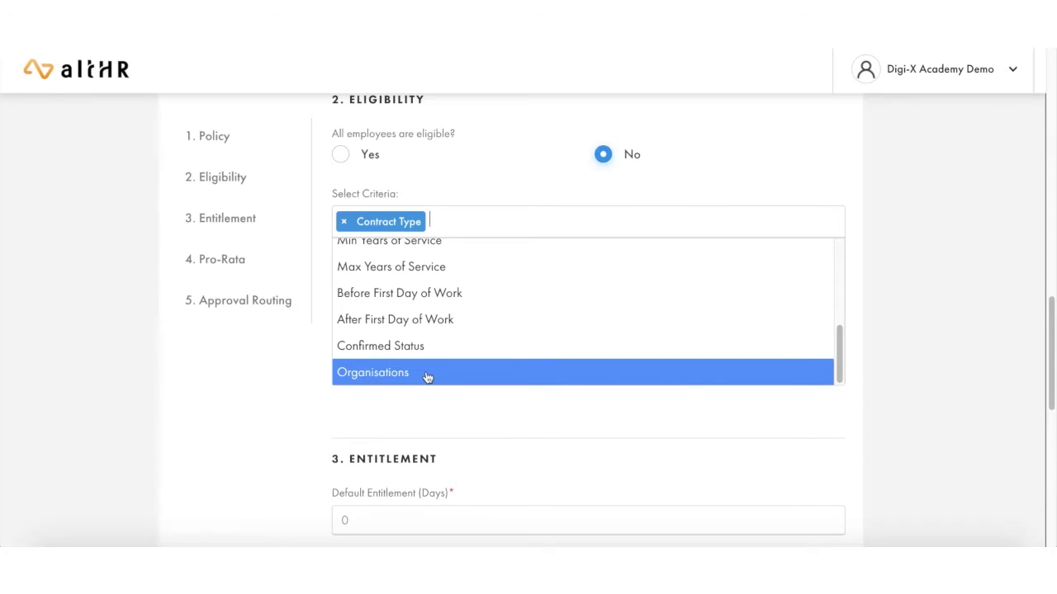
left_click(283, 388)
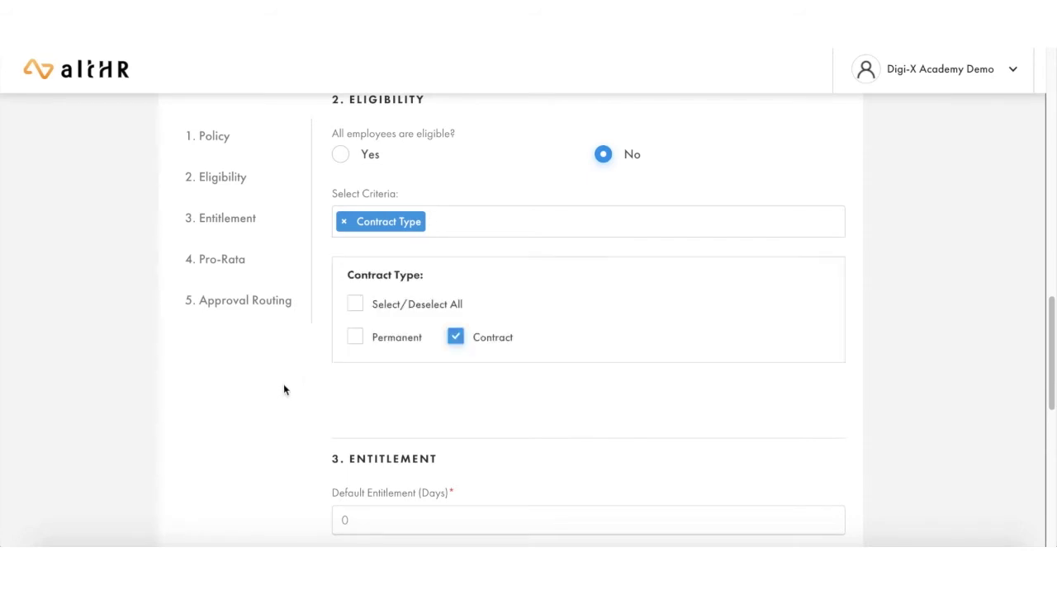
Set the default entitlement to 14 days and show the advanced settings of the entitlement section
scroll(343, 386, "down", 4)
left_click(404, 216)
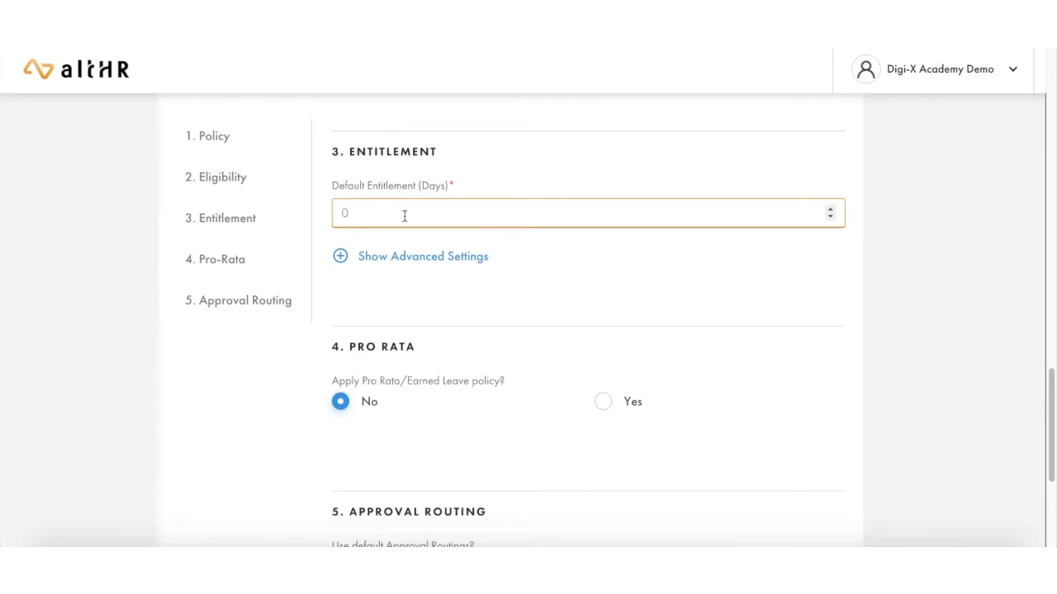
type("14")
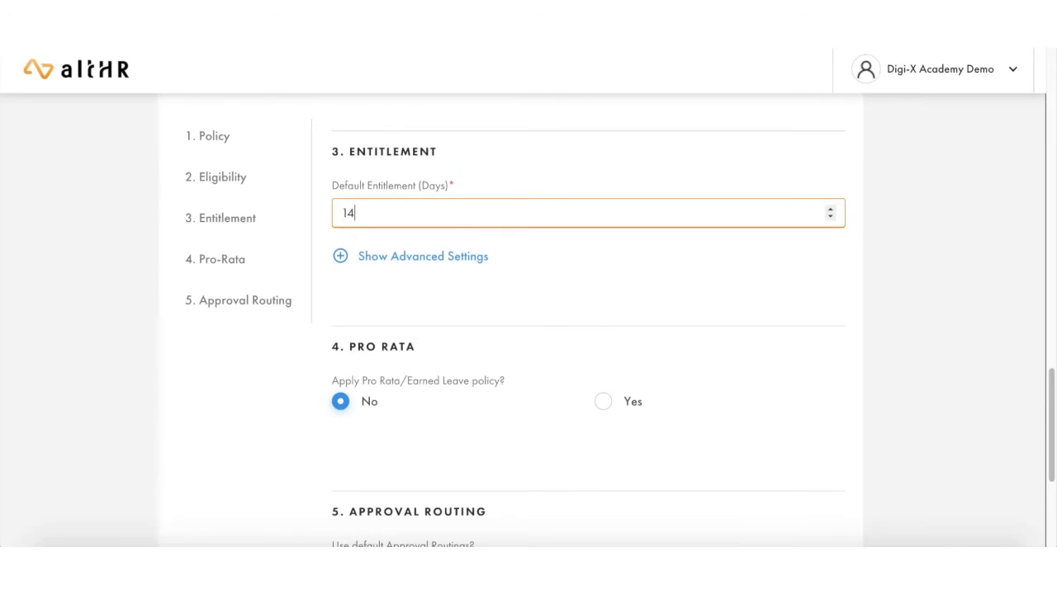
left_click(435, 257)
scroll(442, 268, "down", 3)
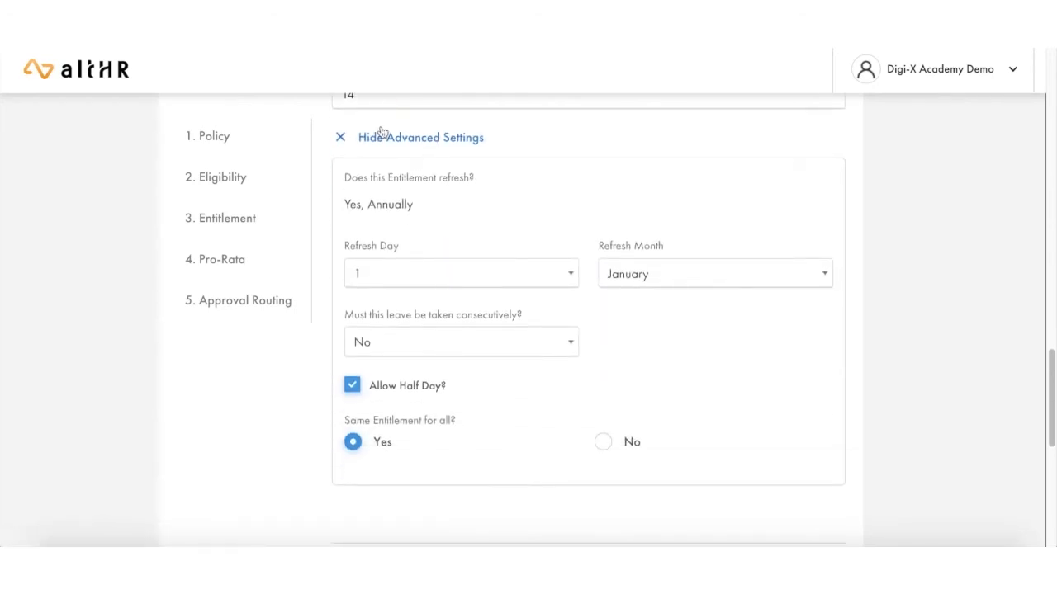
Set the month in which the annual entitlement refreshes to July
scroll(397, 173, "up", 2)
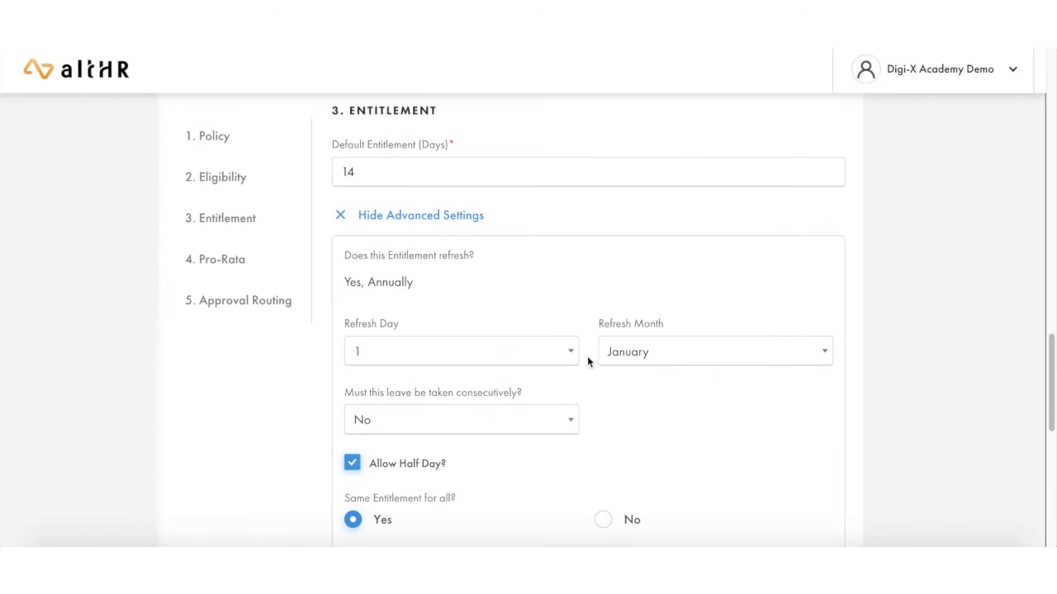
left_click(637, 352)
scroll(636, 352, "down", 2)
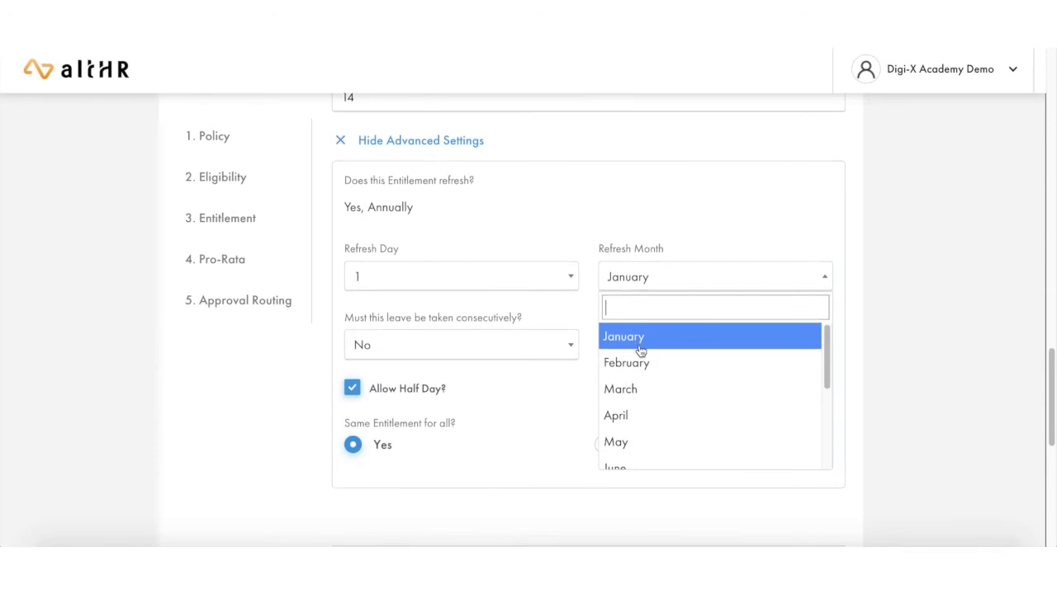
scroll(651, 393, "down", 1)
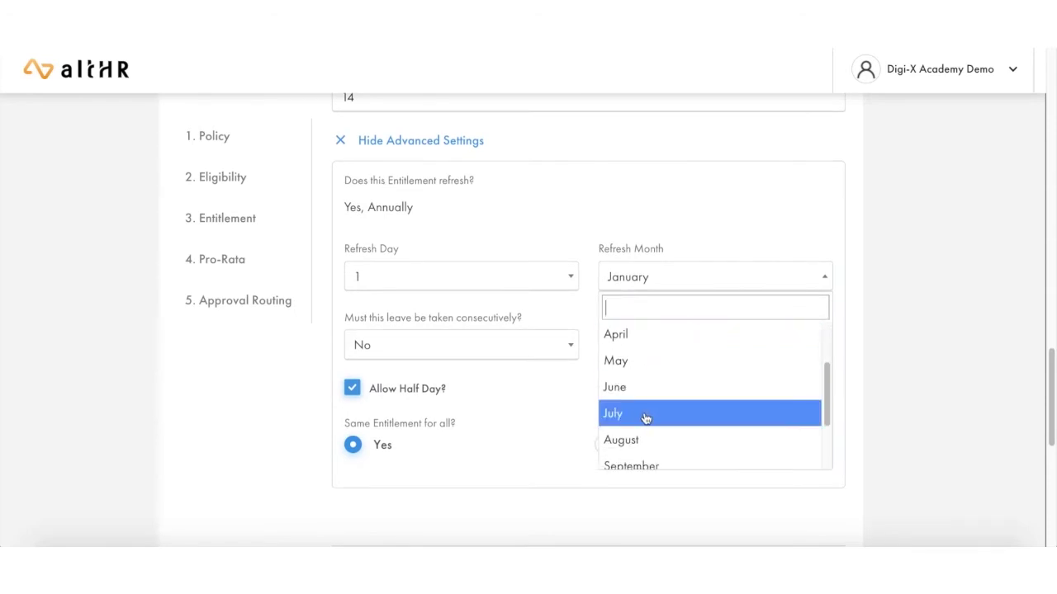
left_click(645, 415)
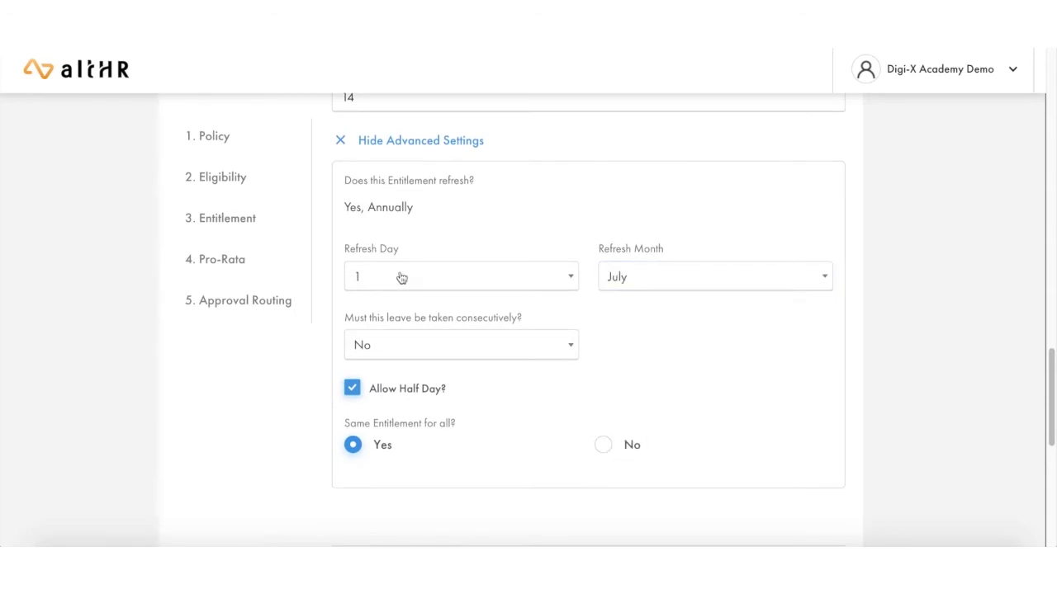
Keep No as the answer to whether this leave must be taken consecutively
left_click_drag(344, 318, 515, 320)
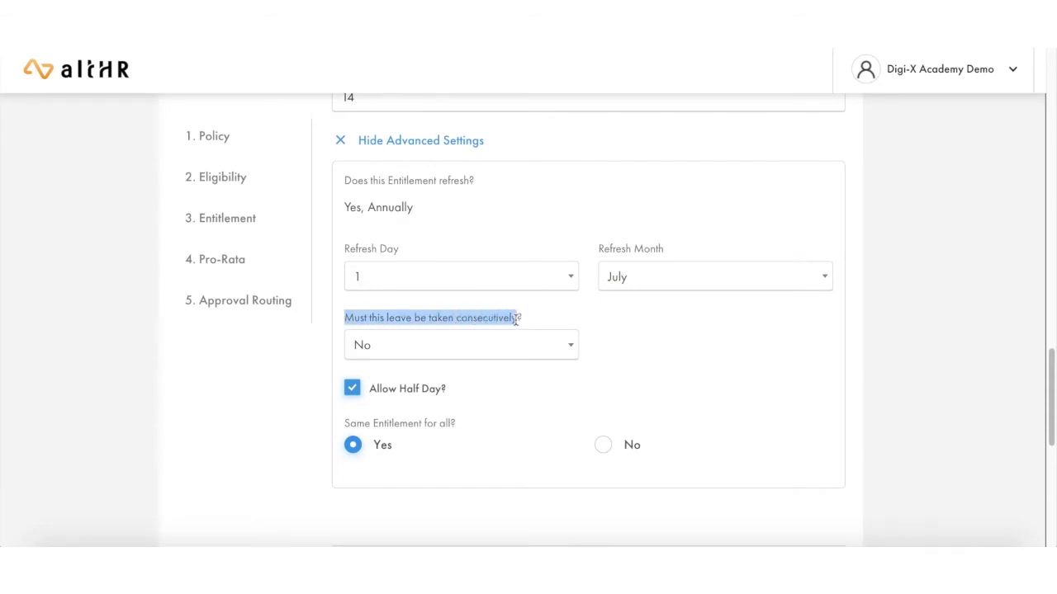
double_click(430, 317)
left_click(424, 347)
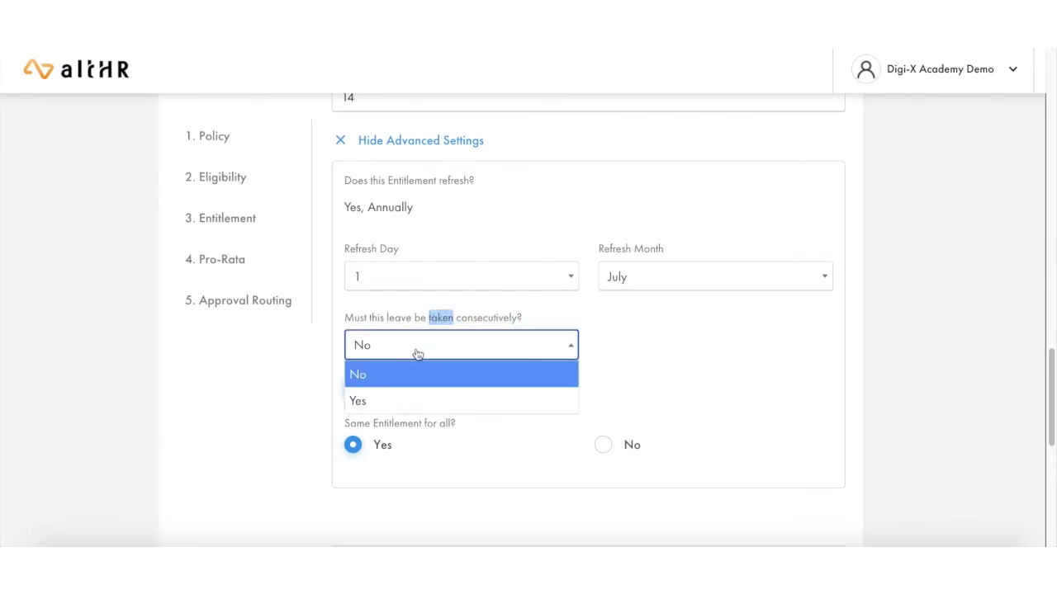
left_click(373, 374)
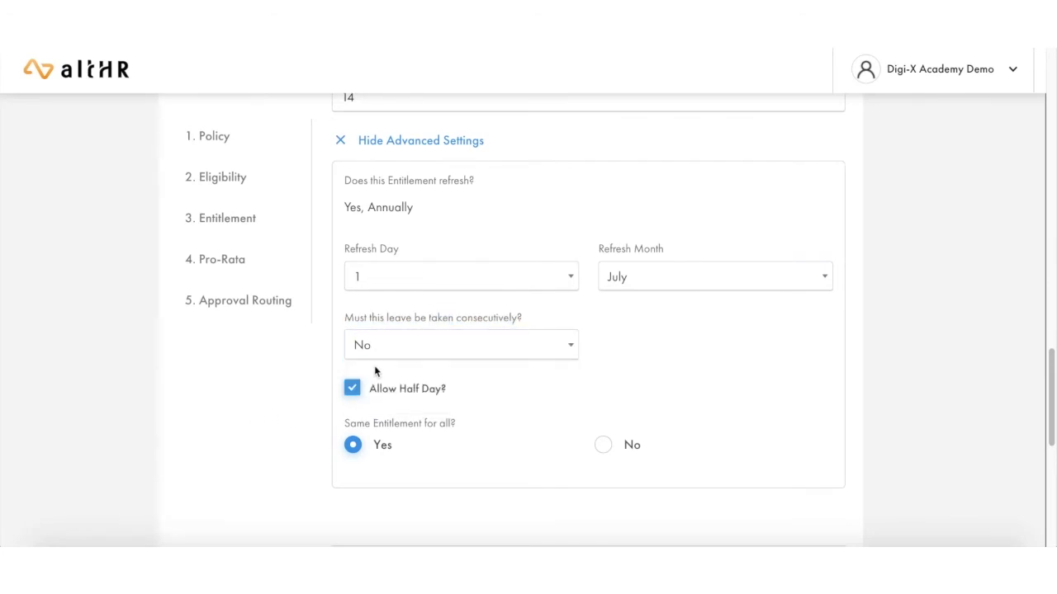
Try disallowing half-day leave, and allow it again
scroll(374, 363, "down", 1)
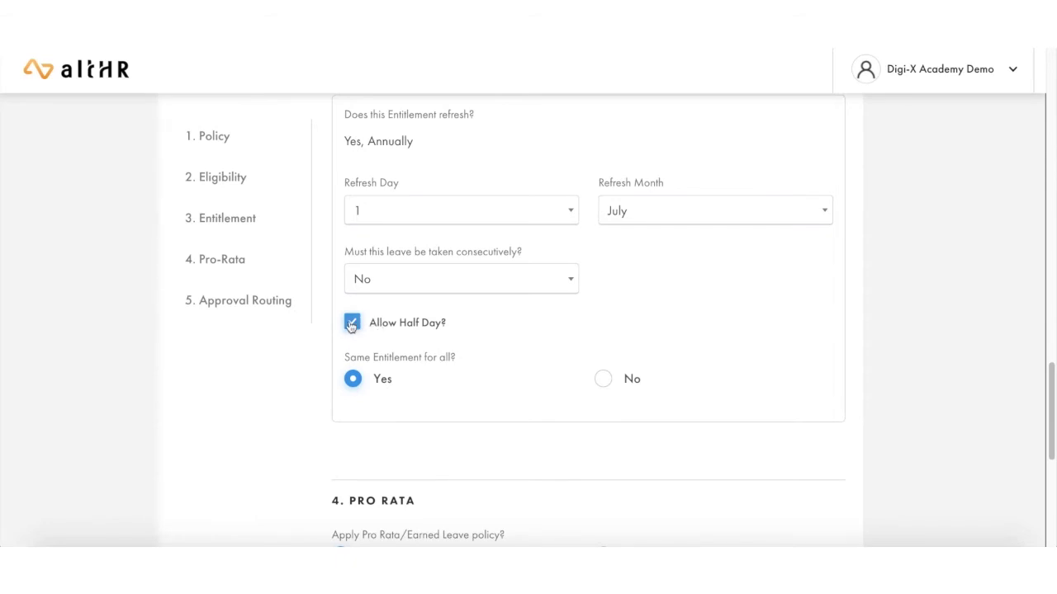
scroll(353, 327, "up", 1)
left_click(355, 377)
left_click(355, 377)
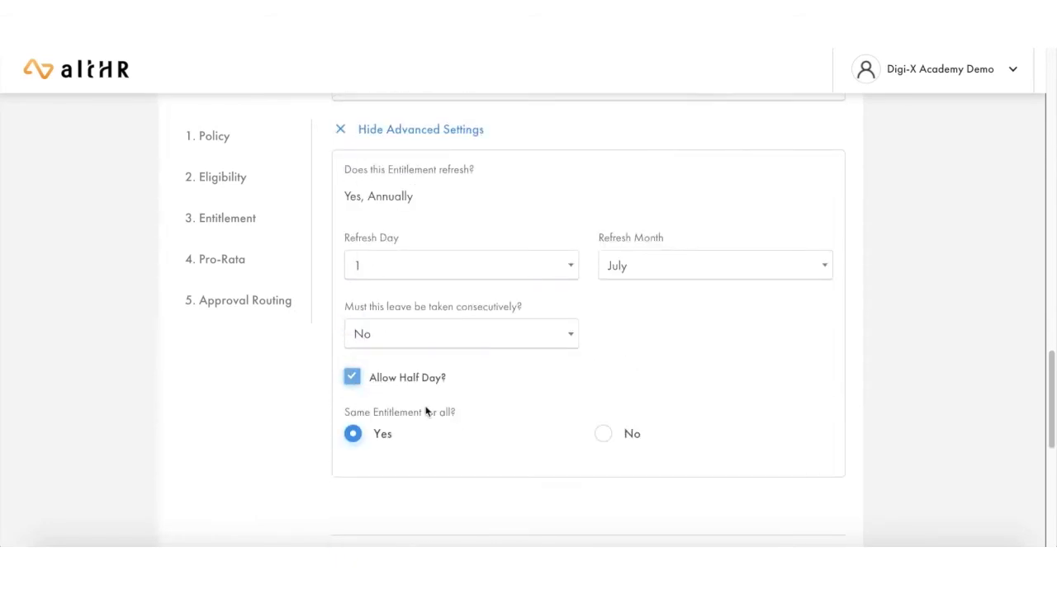
Make the entitlement differ between employees, using Location as the criterion
scroll(453, 426, "down", 1)
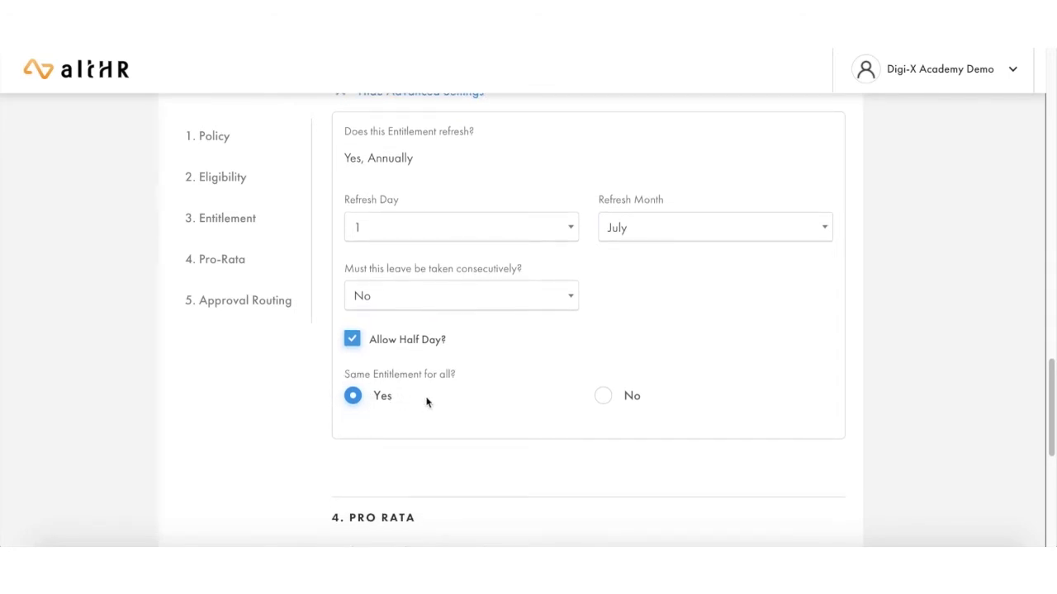
left_click(603, 396)
scroll(592, 306, "down", 3)
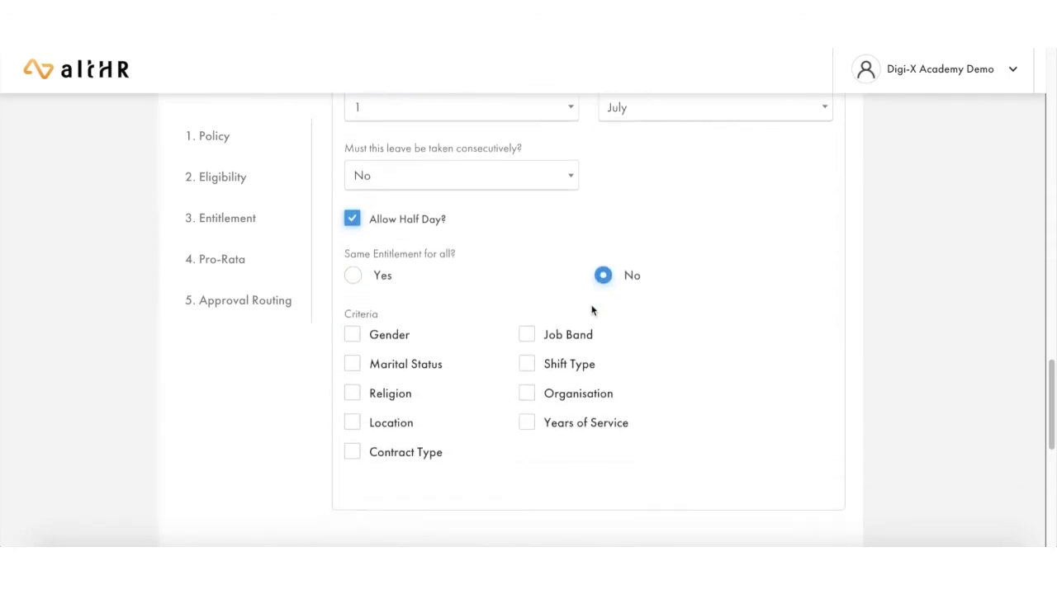
scroll(591, 311, "down", 1)
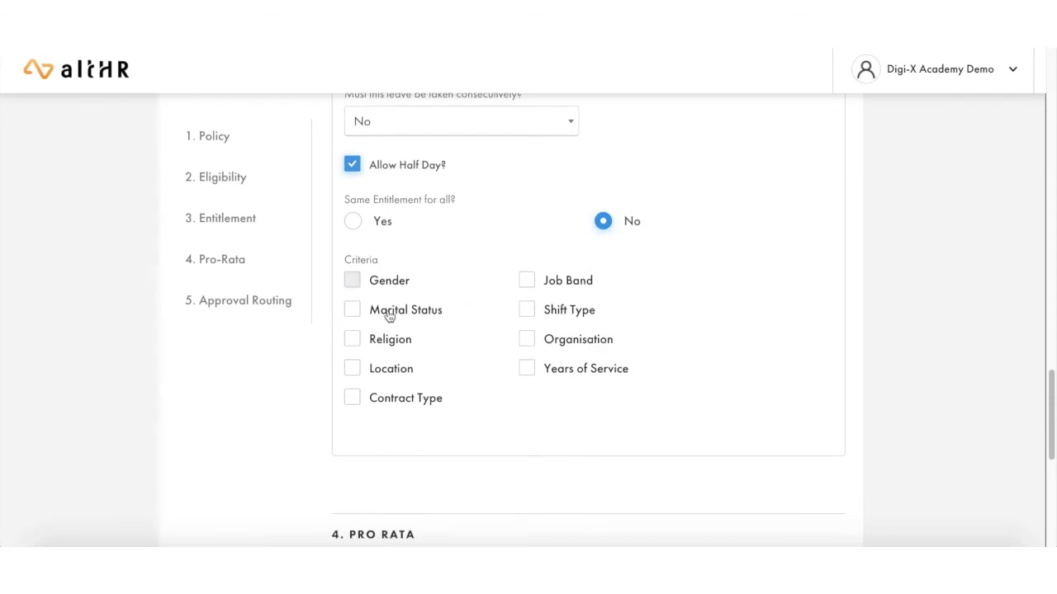
left_click(403, 369)
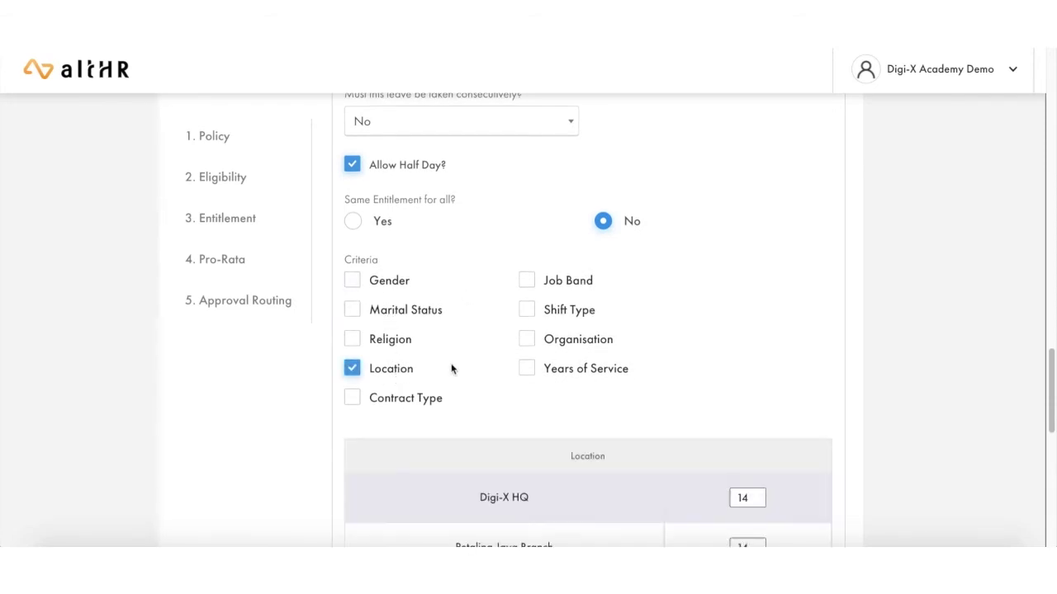
Set the entitlement for the Ipoh Branch location to 20 days
scroll(453, 369, "down", 4)
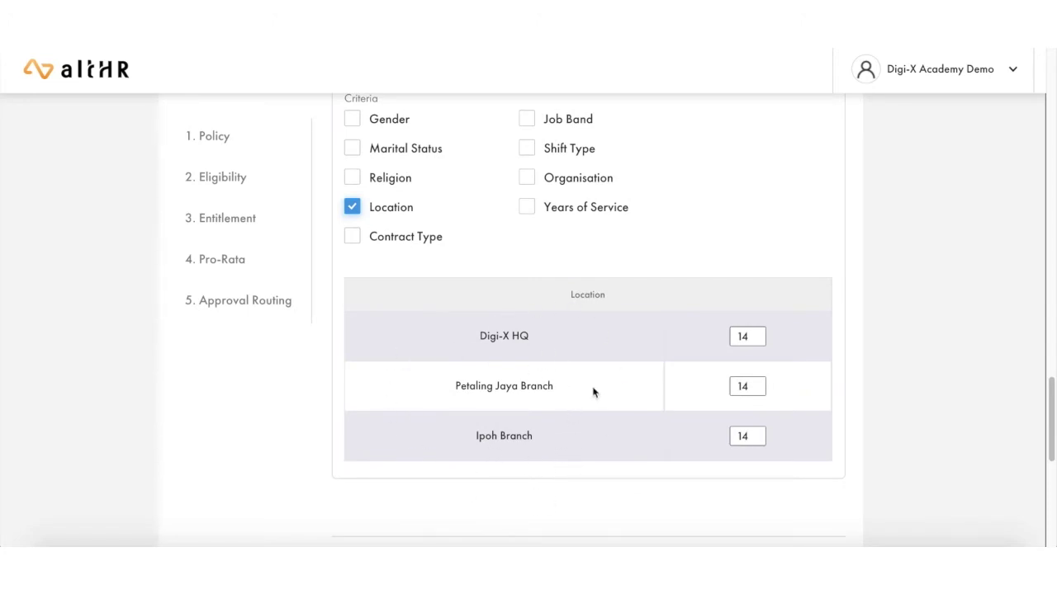
scroll(578, 363, "down", 1)
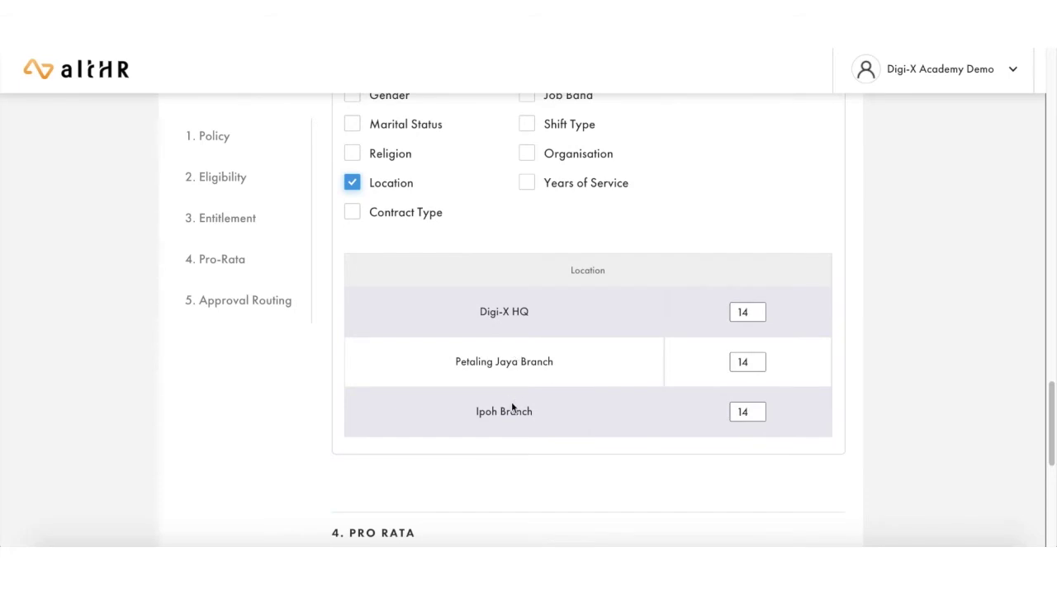
left_click(743, 416)
key("BackSpace")
key("BackSpace")
type("20")
left_click(678, 237)
scroll(720, 423, "up", 1)
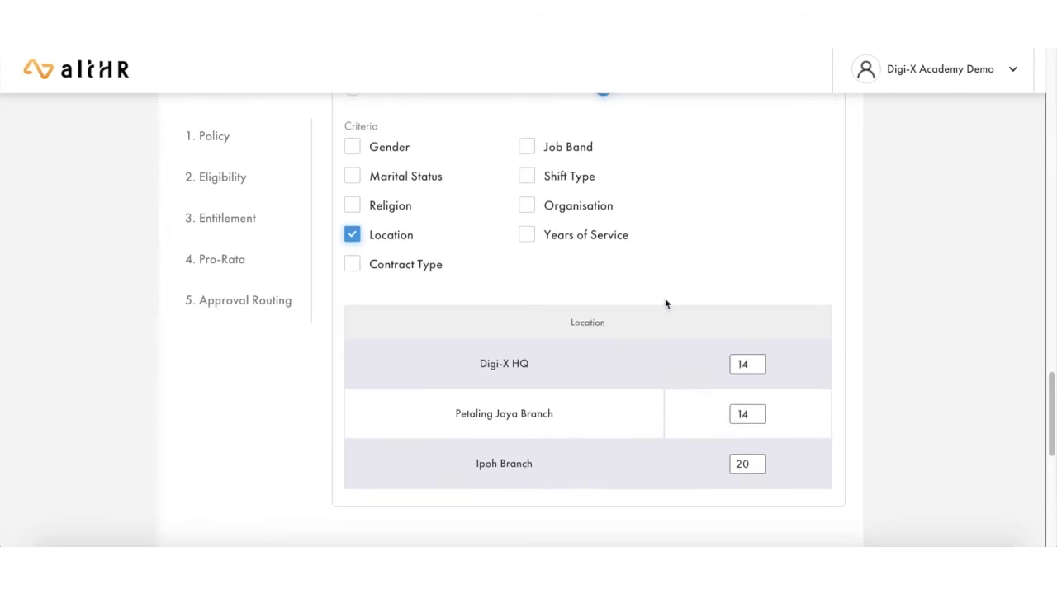
scroll(482, 242, "up", 1)
Apply the Pro Rata/Earned Leave policy to this leave and bring up its settings
scroll(482, 243, "down", 3)
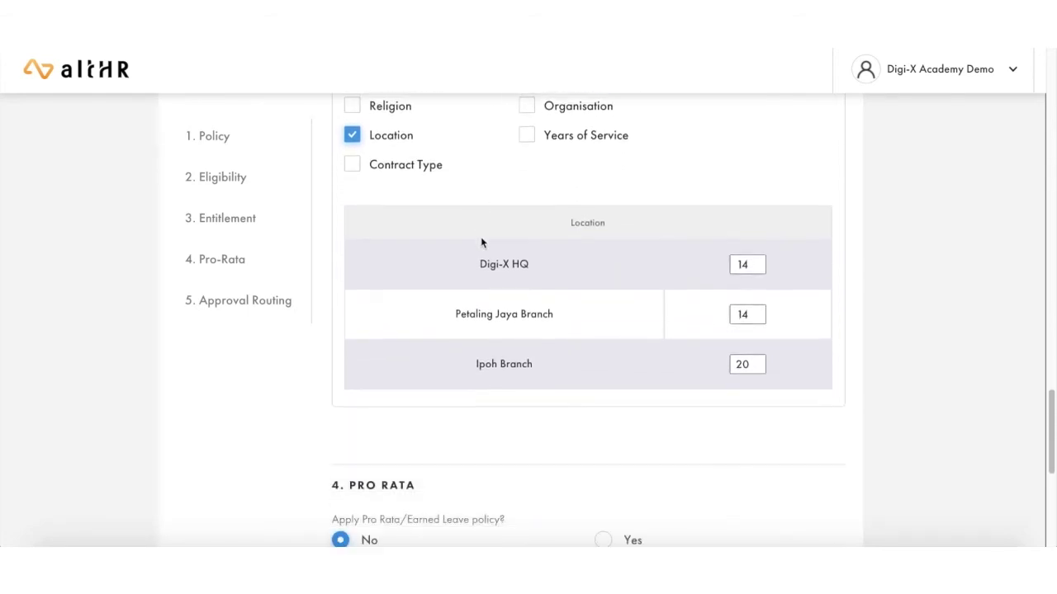
scroll(561, 229, "down", 7)
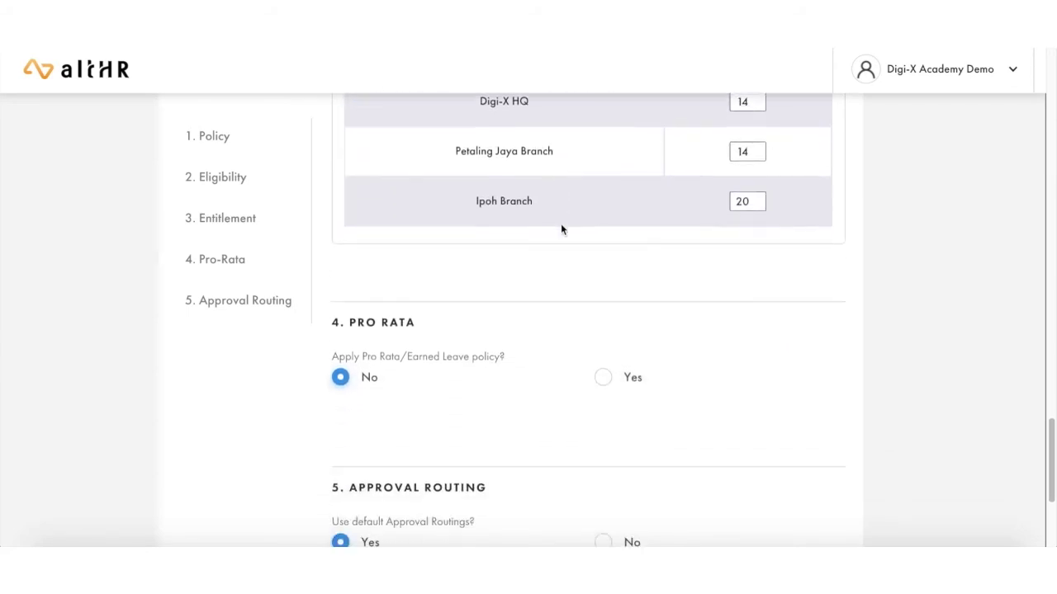
scroll(562, 225, "down", 1)
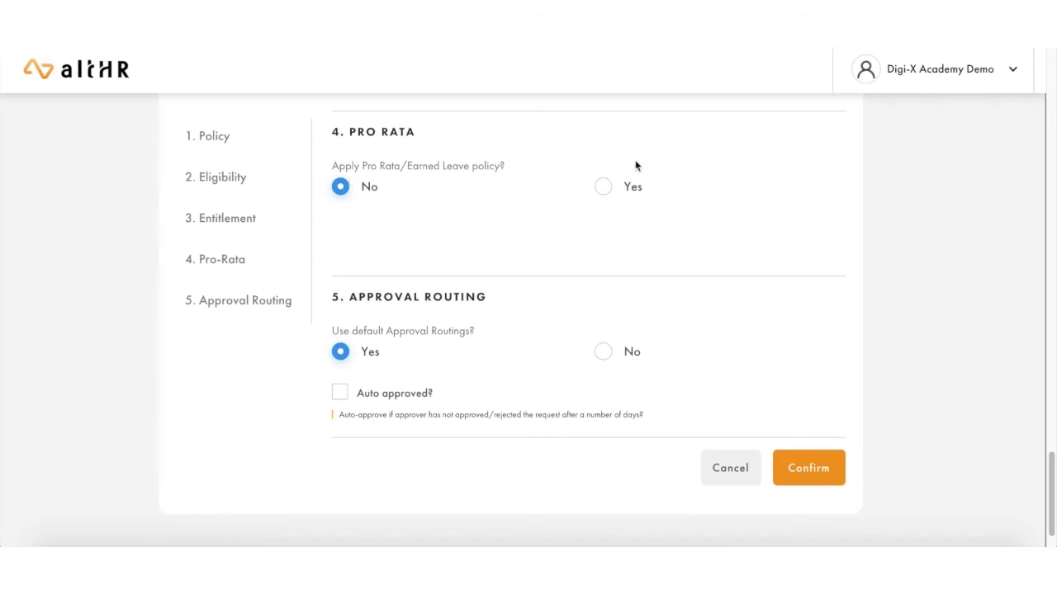
left_click(604, 187)
scroll(642, 151, "down", 1)
scroll(642, 151, "down", 1)
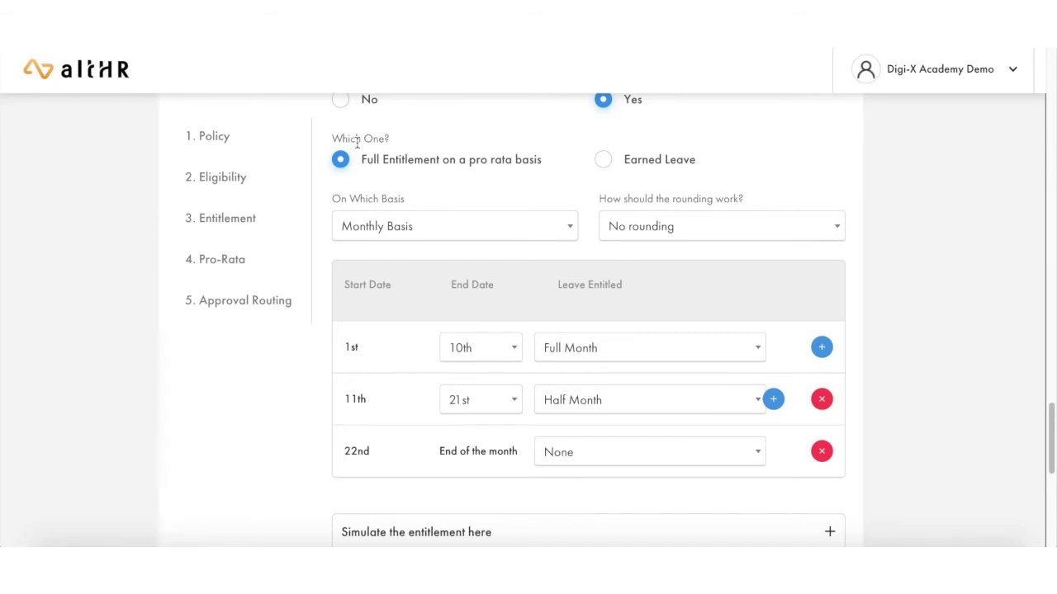
Choose Earned Leave as the pro rata type, leaving the cycle at First cycle only
left_click(602, 160)
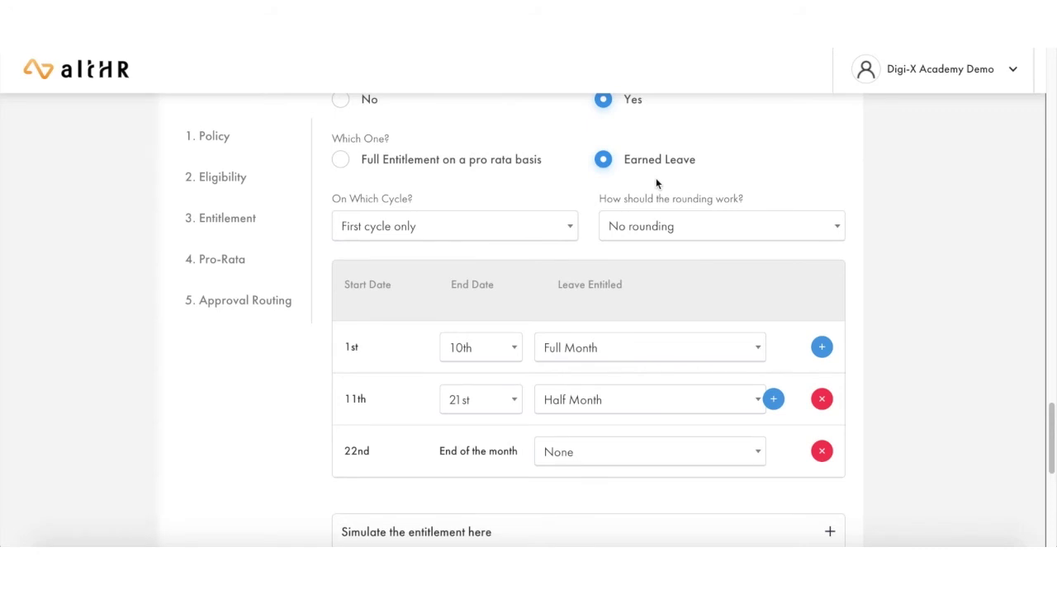
left_click(432, 230)
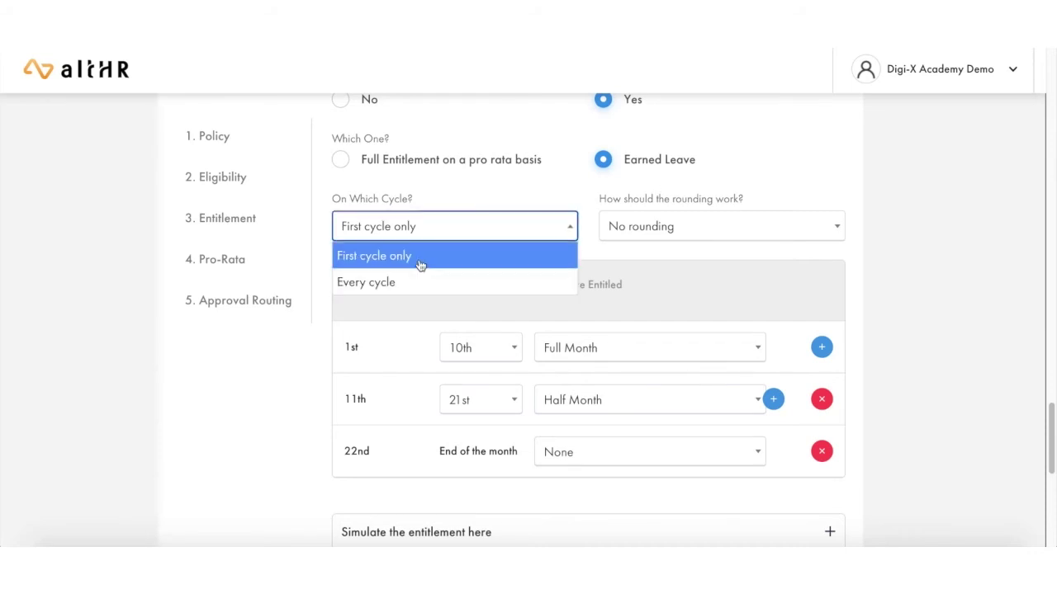
left_click(454, 206)
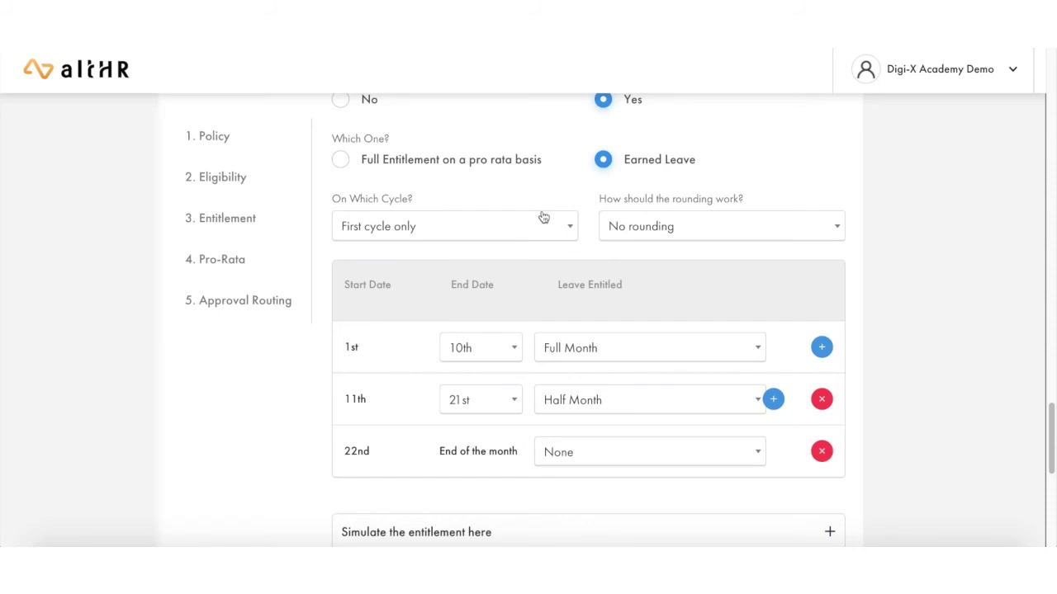
Look through the round-up and round-down options offered for the earned leave, leaving it at No rounding
left_click(646, 228)
scroll(657, 287, "down", 1)
scroll(658, 287, "down", 1)
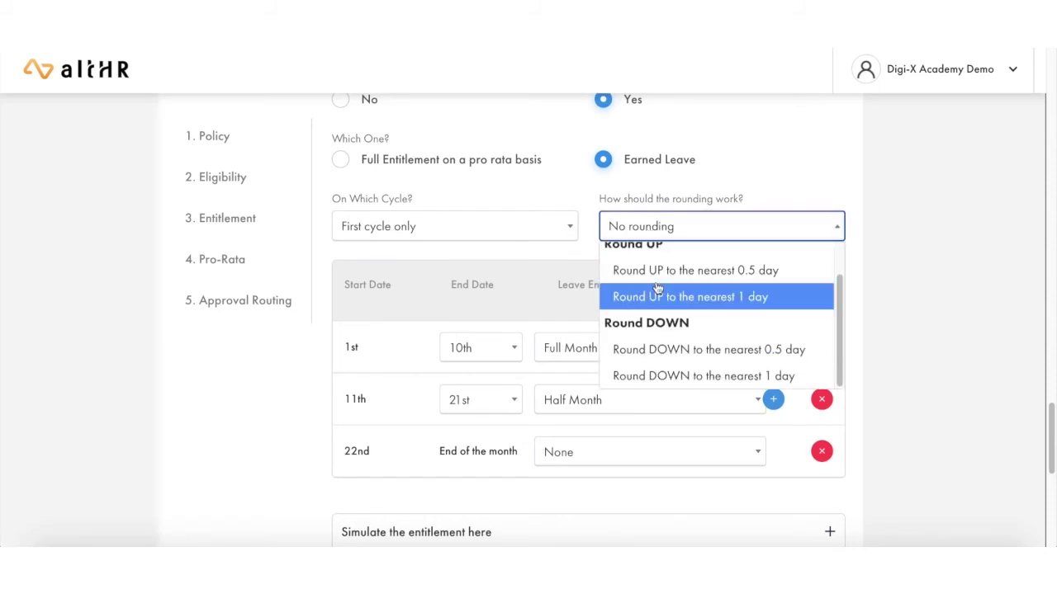
left_click(507, 241)
left_click(639, 224)
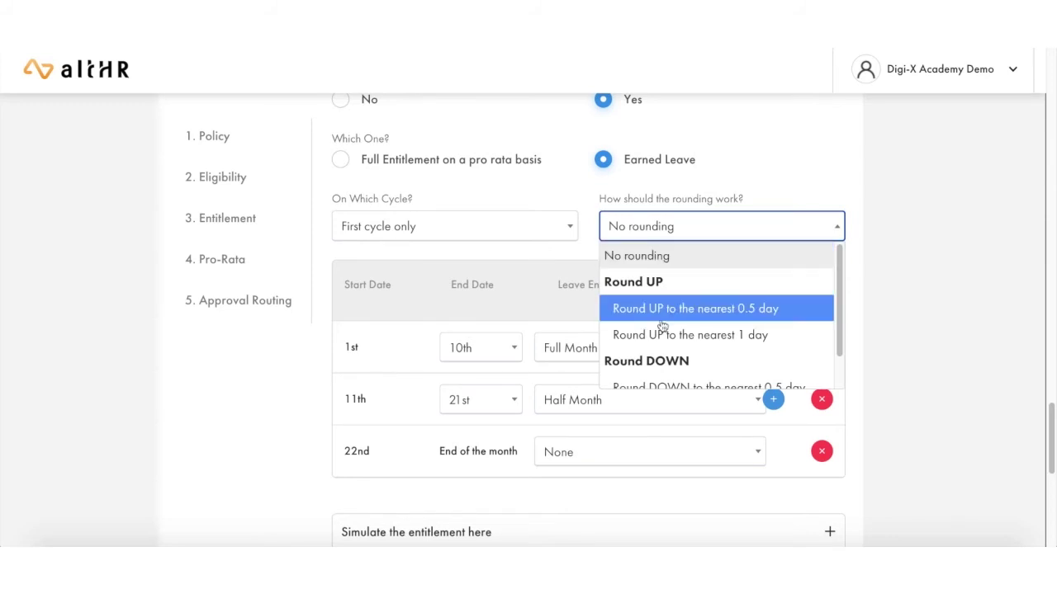
left_click(446, 280)
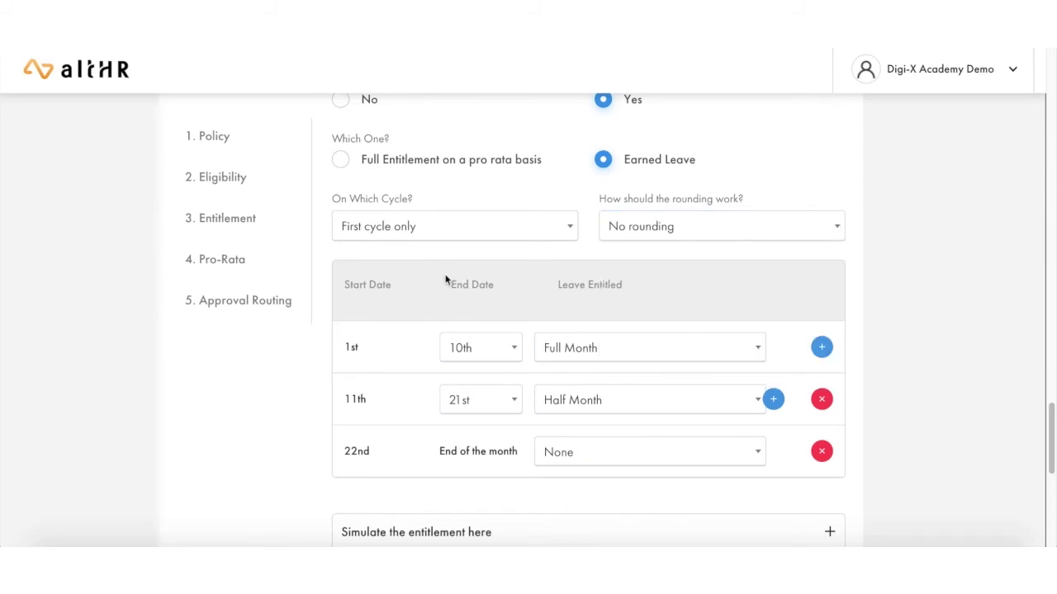
Examine the end date and leave entitled choices for the period starting on the 1st, keeping 10th and Full Month
scroll(445, 278, "down", 1)
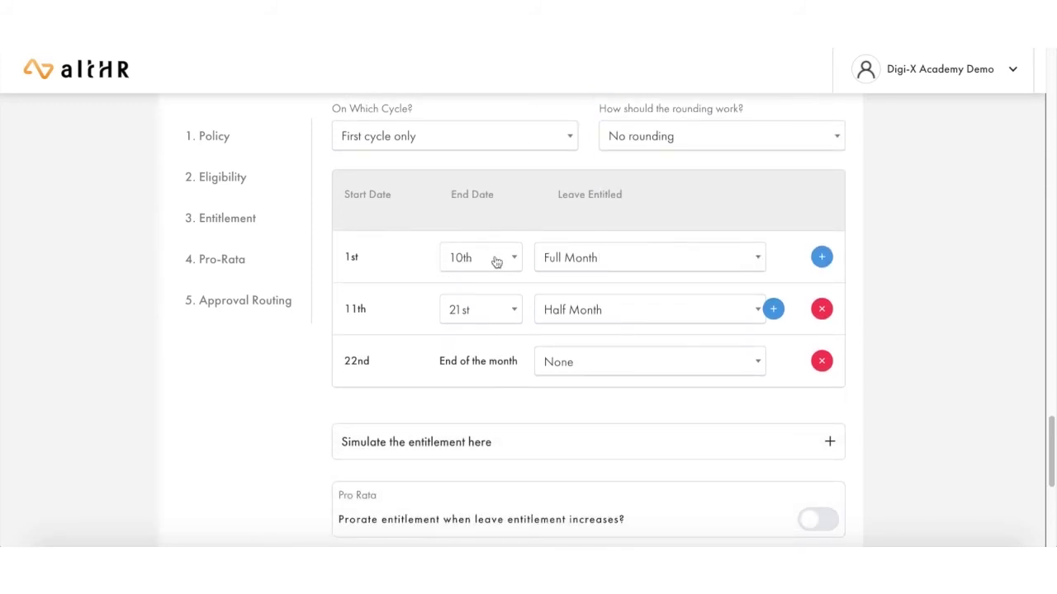
scroll(392, 257, "up", 1)
scroll(594, 252, "down", 1)
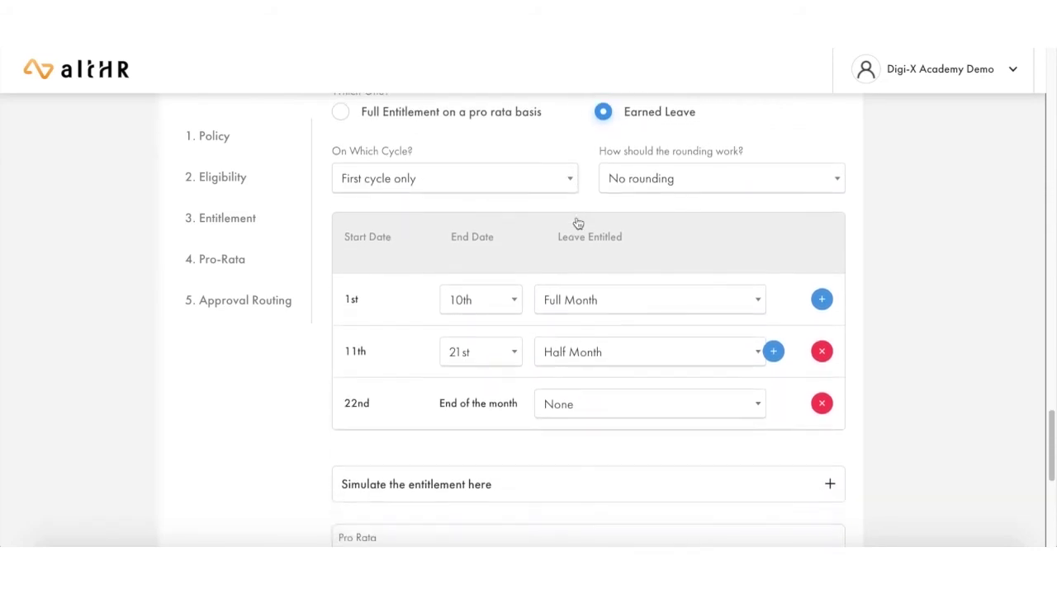
left_click(477, 302)
left_click(382, 295)
left_click(486, 300)
left_click(470, 400)
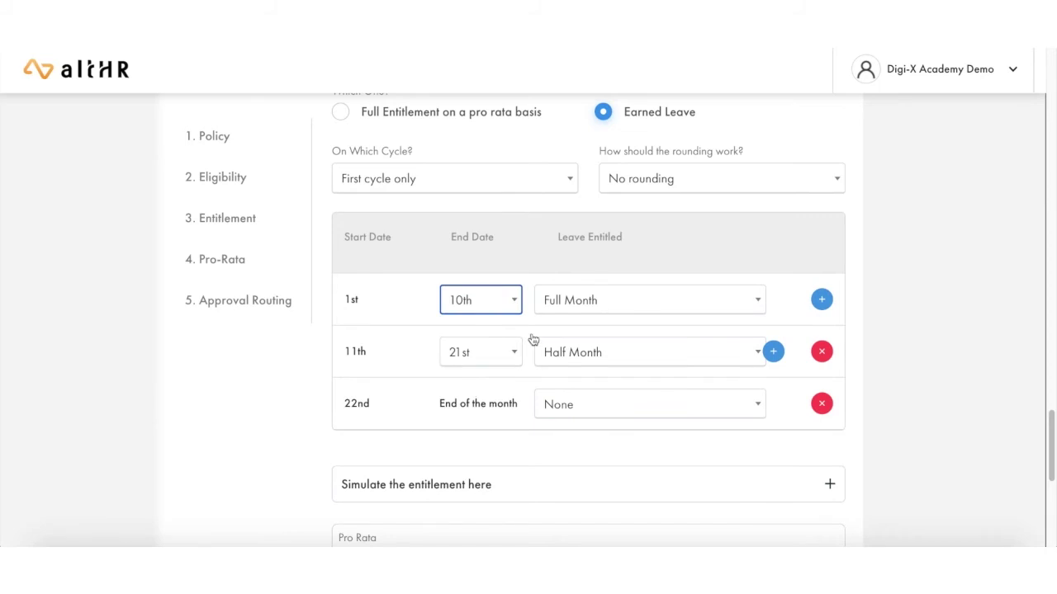
left_click(606, 303)
left_click(665, 253)
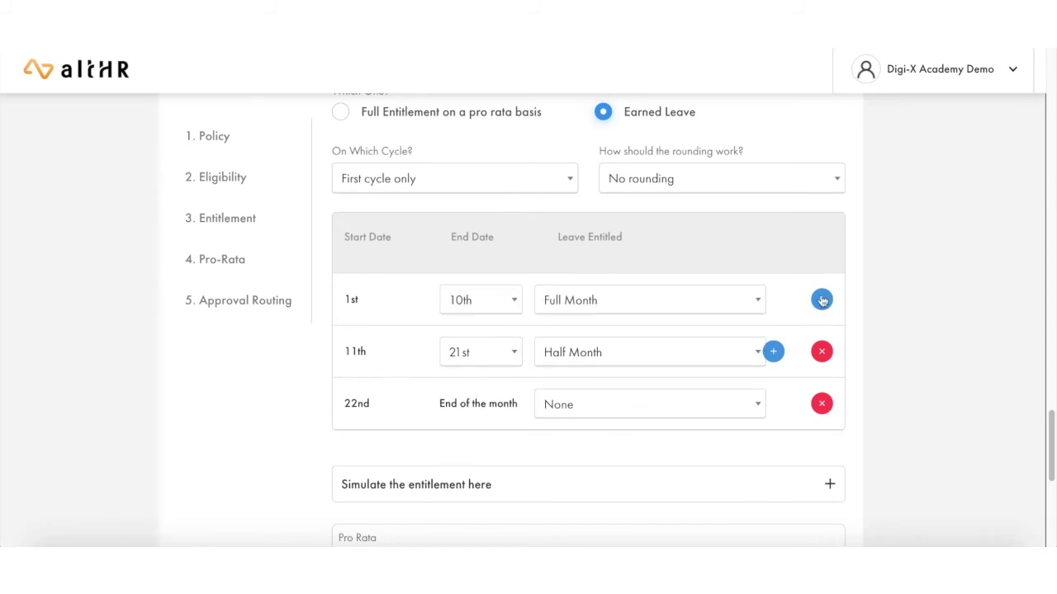
Open the entitlement simulation and examine its assumed cycle, join date and calculated earned leave entitlement
scroll(692, 258, "down", 1)
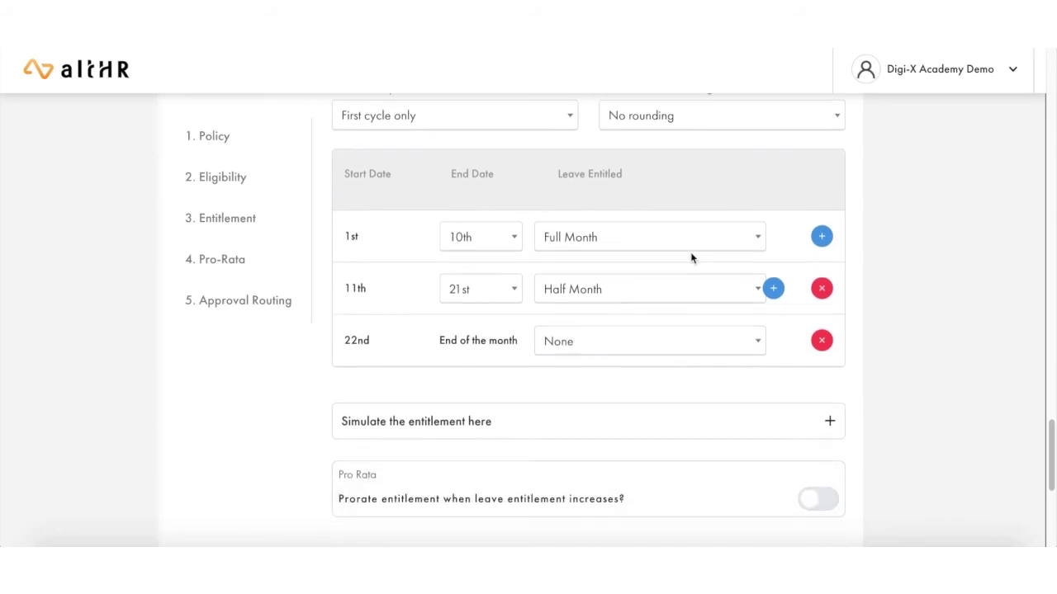
scroll(583, 416, "down", 2)
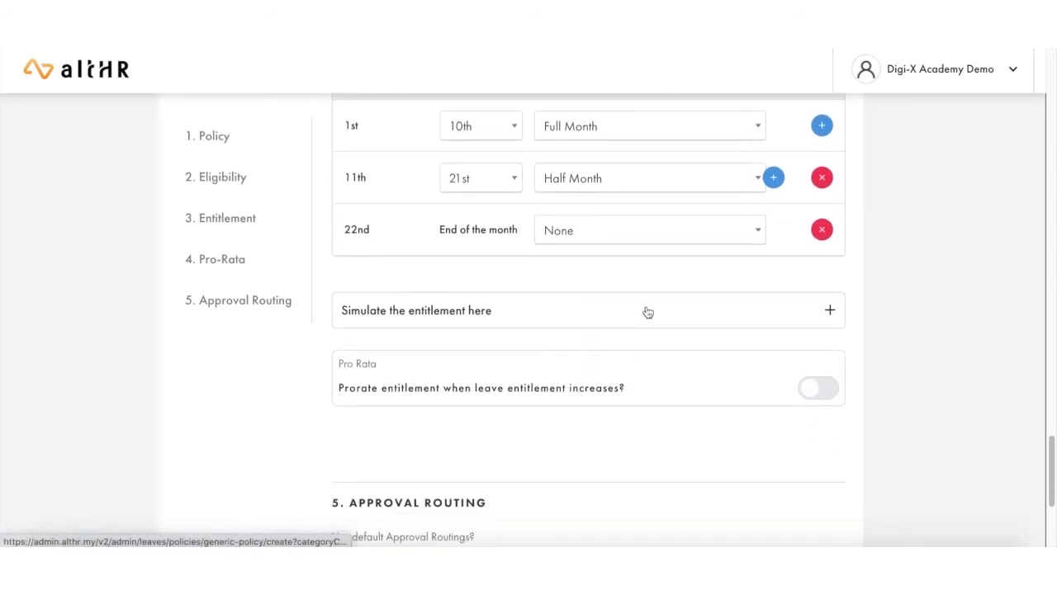
left_click(646, 311)
scroll(648, 312, "down", 1)
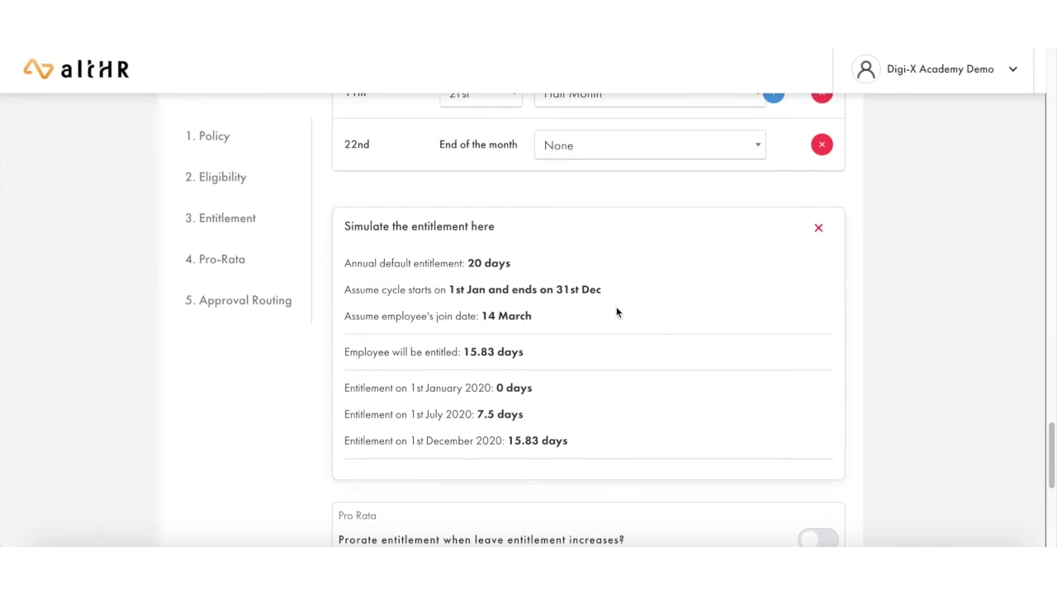
scroll(616, 312, "down", 1)
scroll(442, 271, "down", 1)
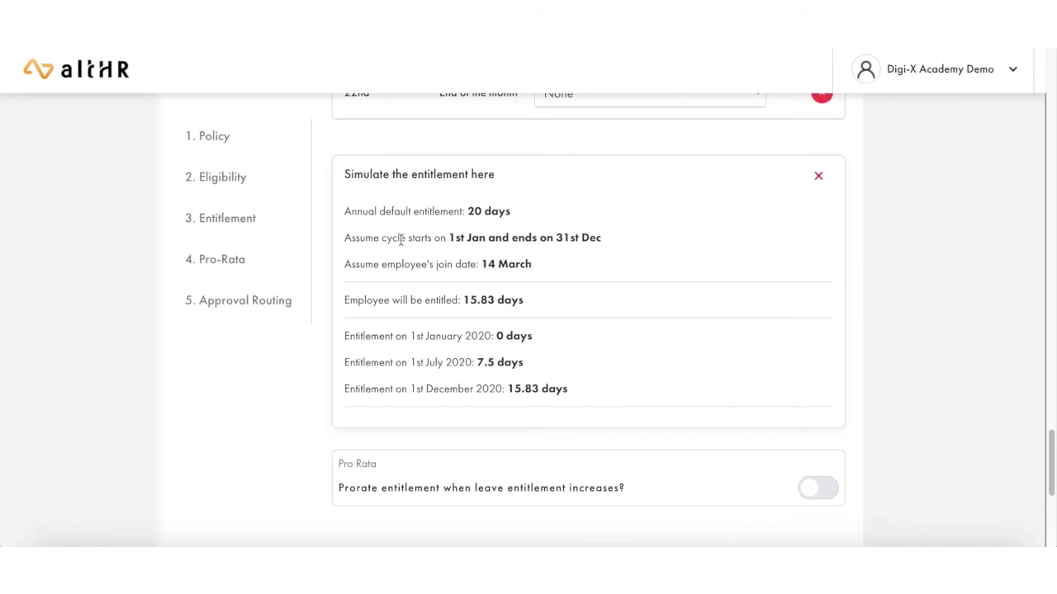
double_click(400, 239)
left_click(444, 239)
scroll(421, 320, "down", 1)
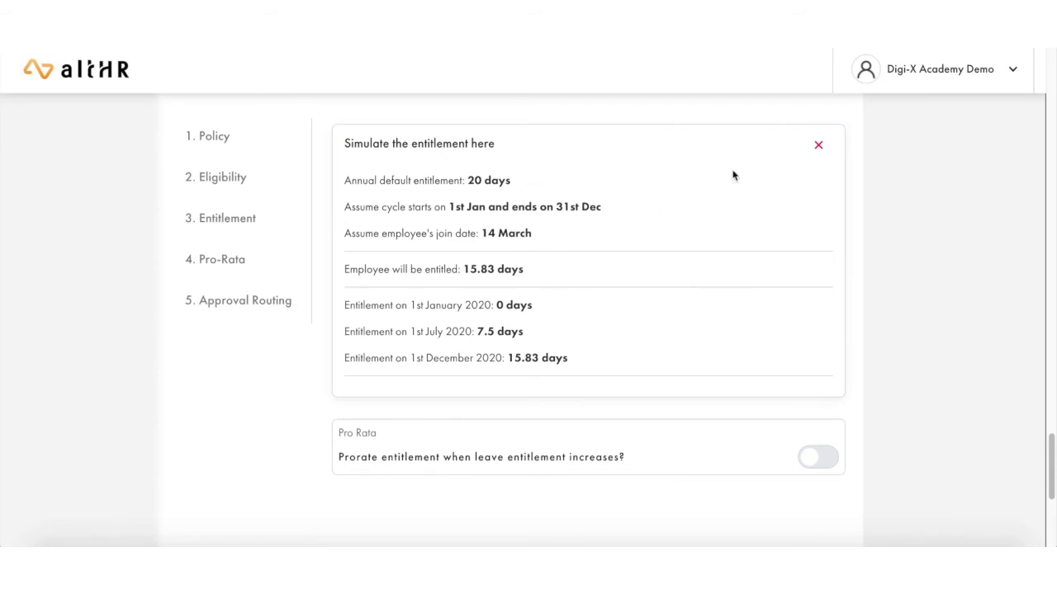
left_click(816, 148)
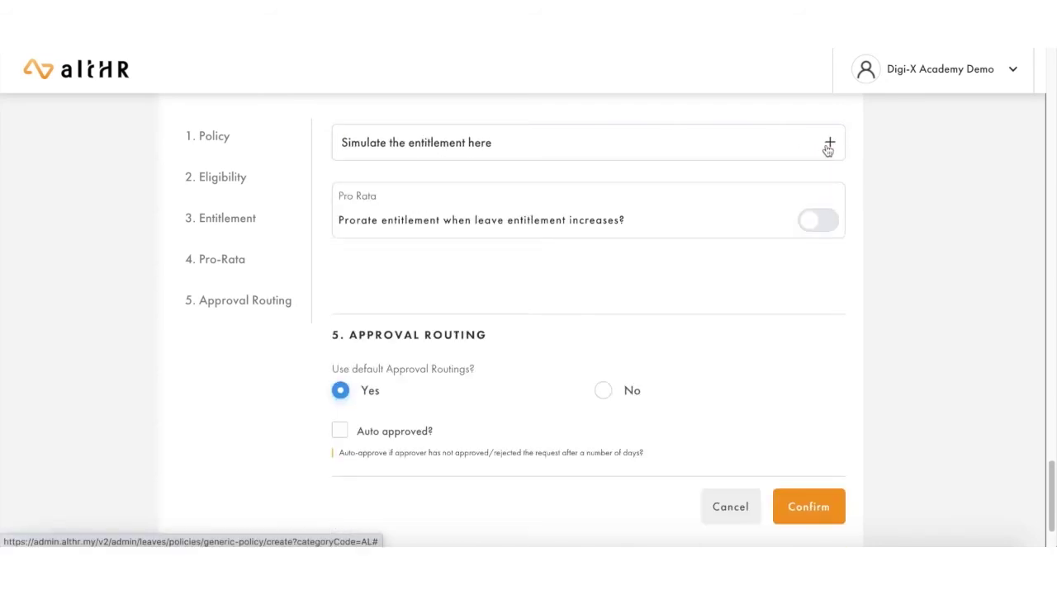
left_click(829, 146)
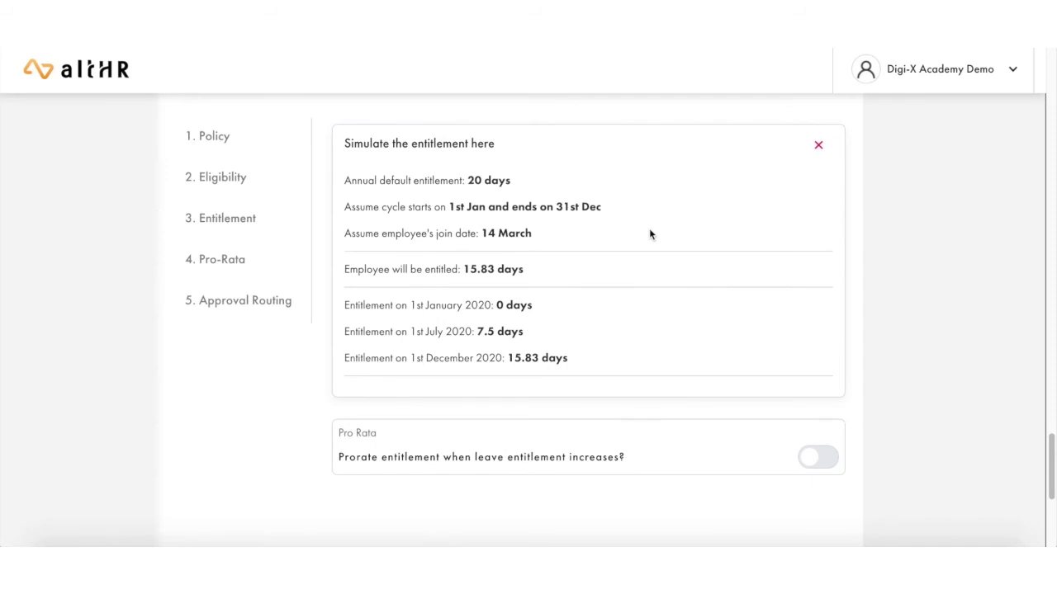
scroll(649, 234, "down", 2)
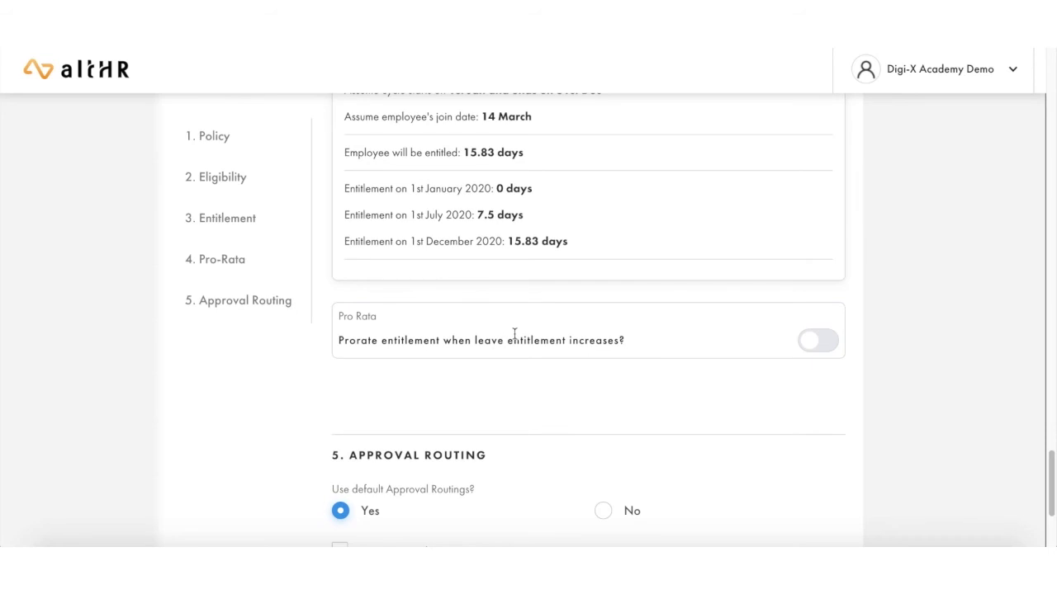
Try Full Entitlement on a pro rata basis to compare its simulation, and switch back to Earned Leave
scroll(620, 345, "up", 2)
scroll(622, 349, "up", 1)
scroll(785, 477, "down", 2)
scroll(785, 476, "up", 6)
scroll(698, 336, "up", 2)
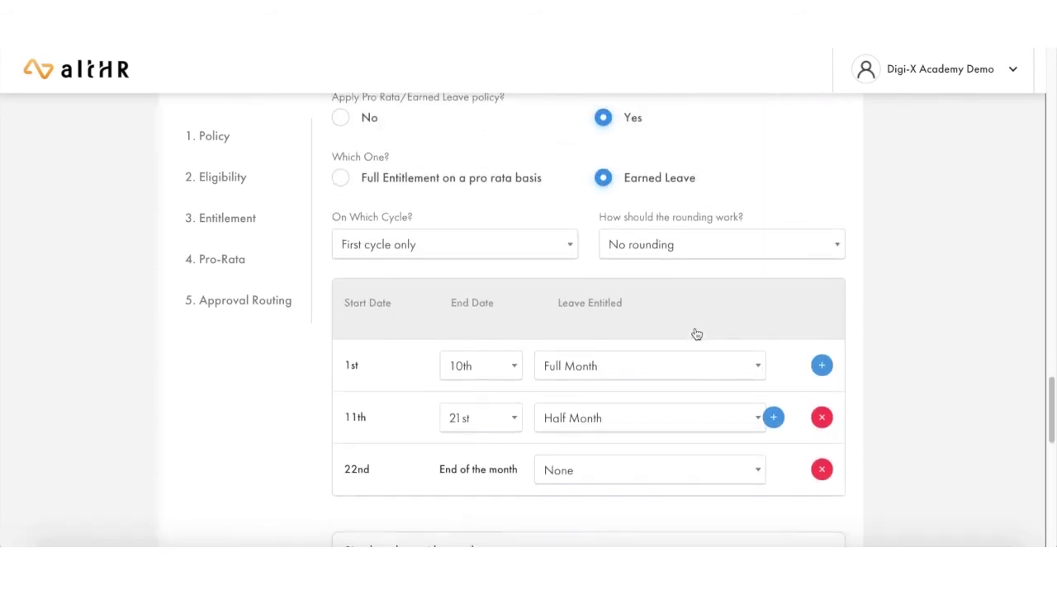
left_click(468, 180)
scroll(532, 219, "down", 5)
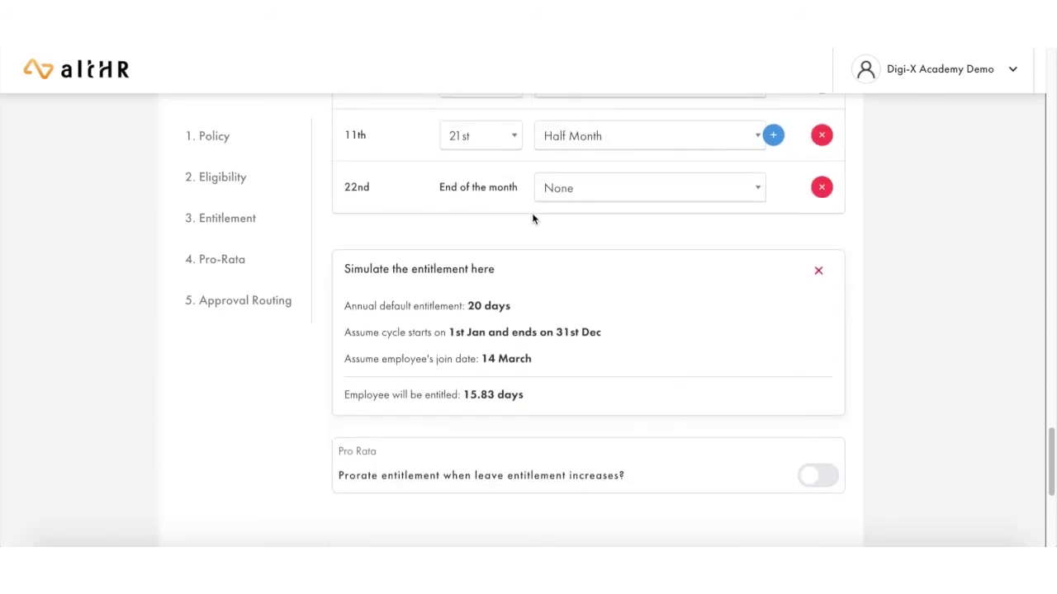
scroll(533, 217, "up", 4)
left_click(605, 134)
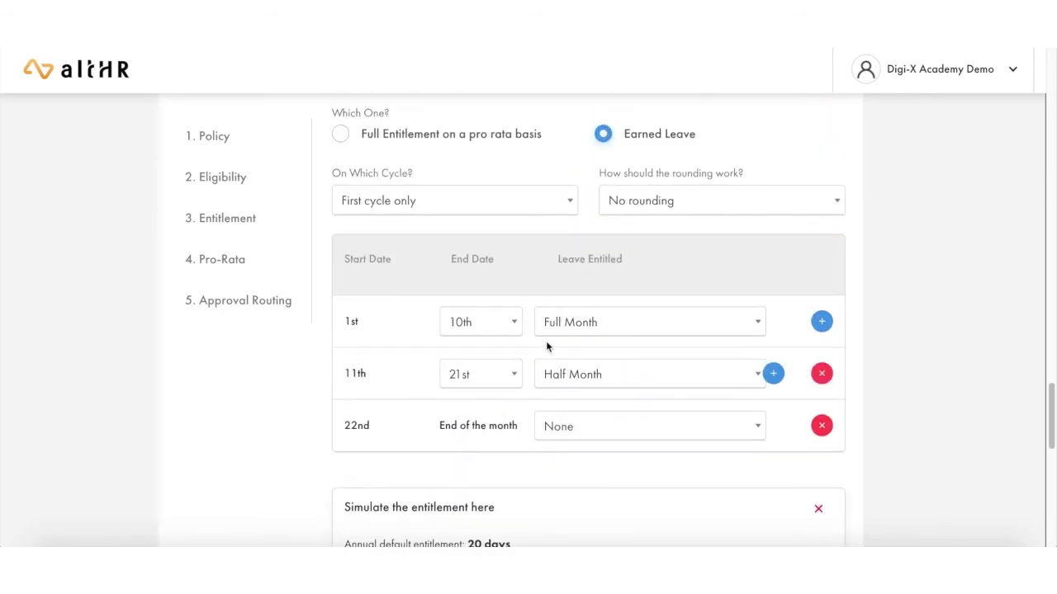
Enable prorating the entitlement when leave entitlement increases, trying the option off and on again
scroll(575, 278, "down", 2)
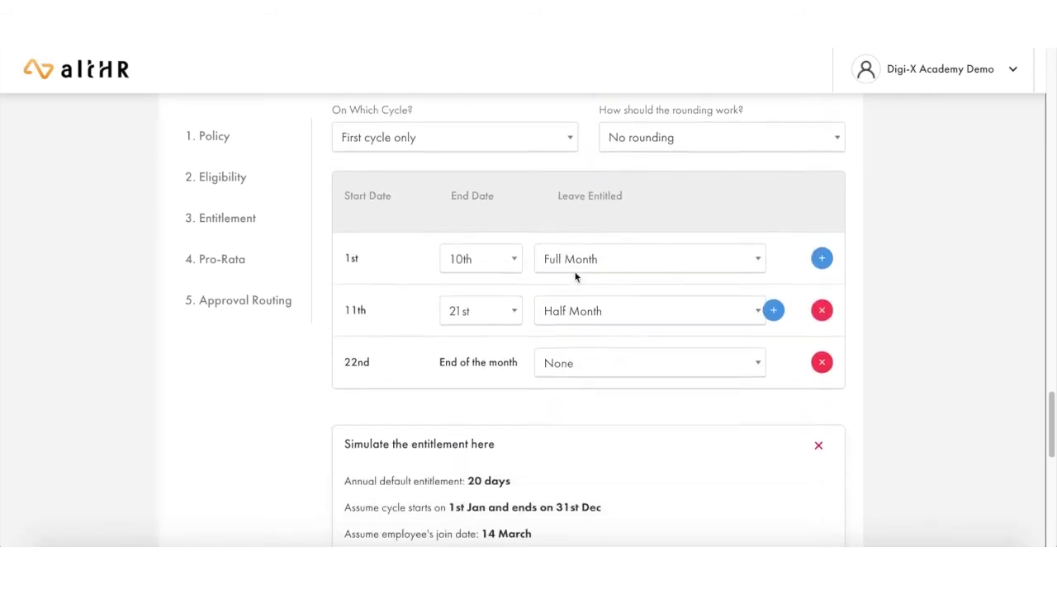
scroll(451, 308, "down", 5)
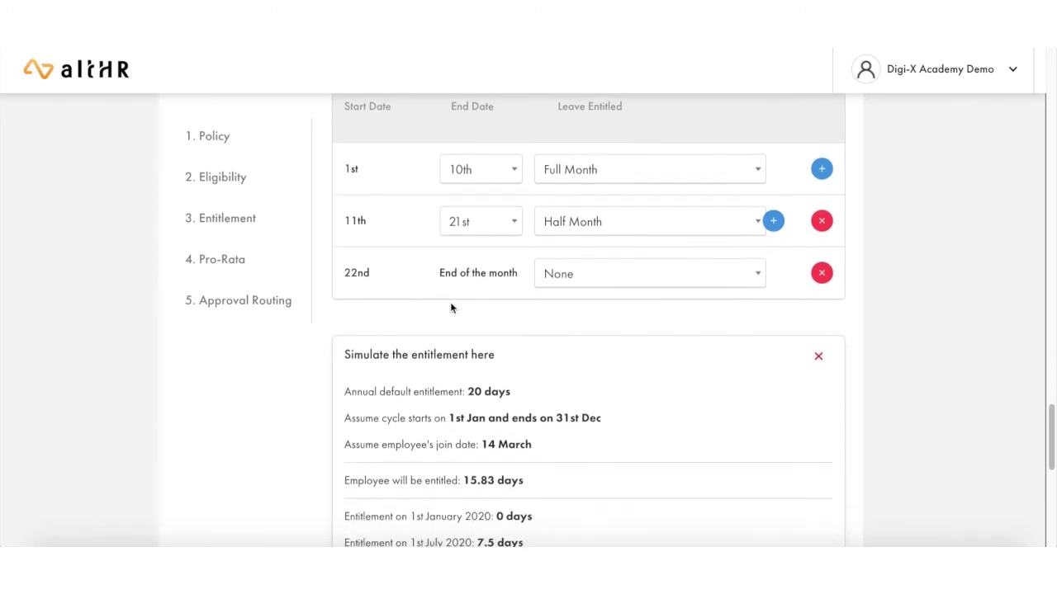
left_click(813, 431)
scroll(700, 394, "down", 2)
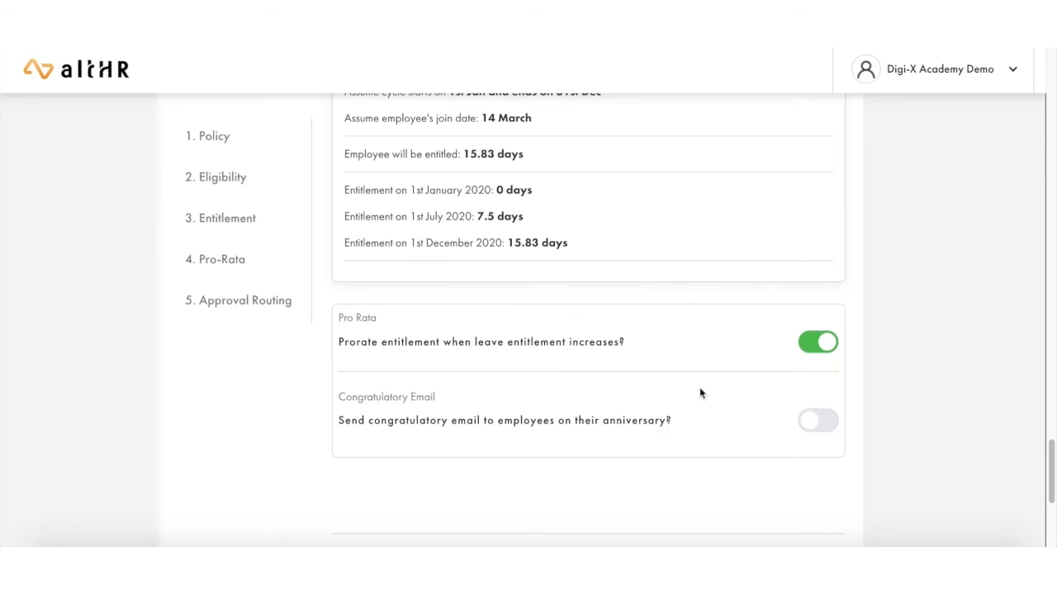
scroll(700, 394, "up", 1)
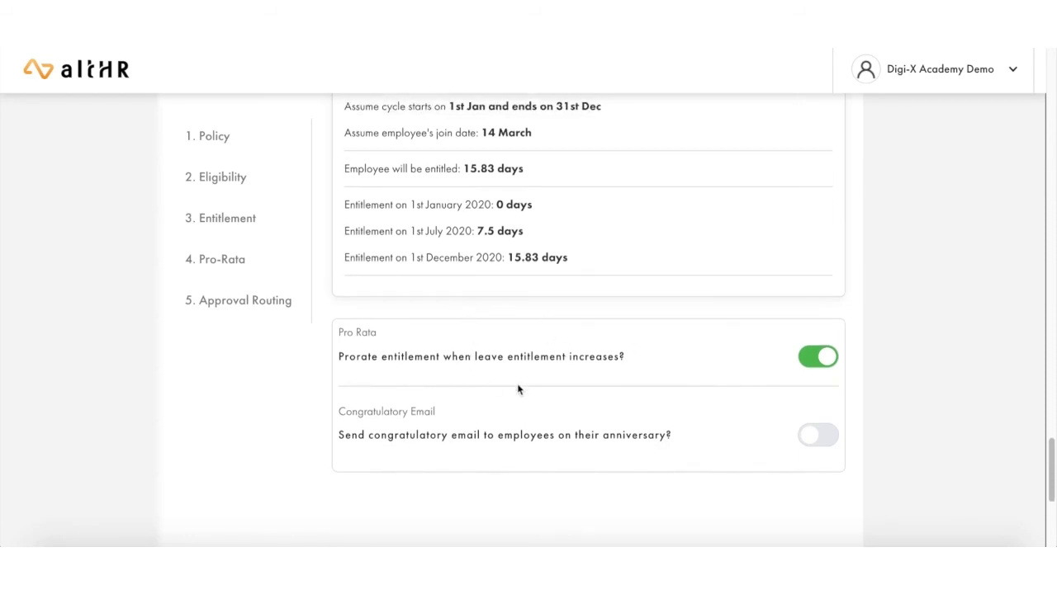
left_click(817, 356)
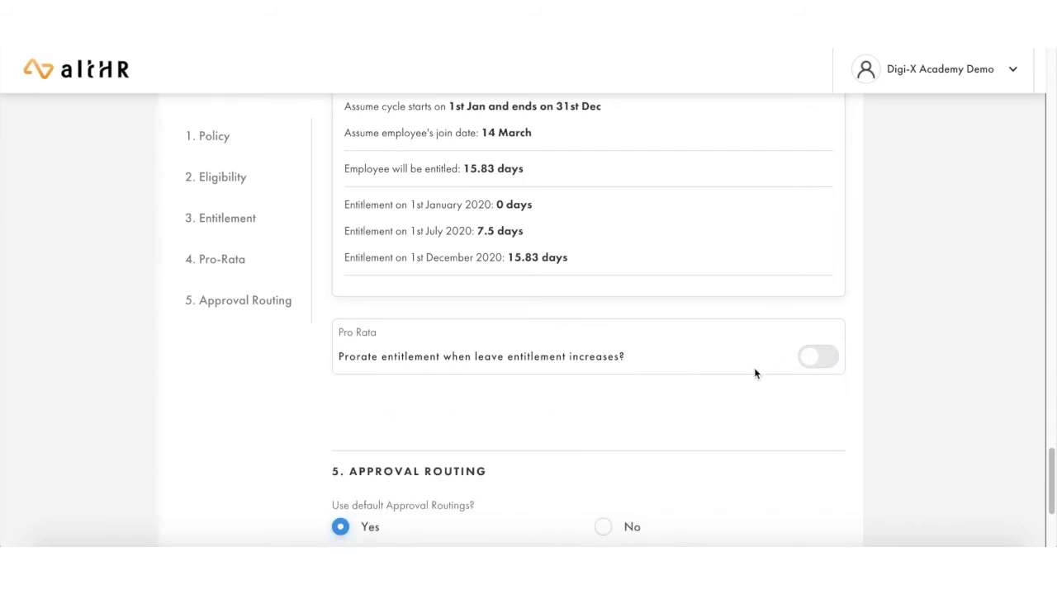
left_click(812, 358)
scroll(611, 312, "down", 1)
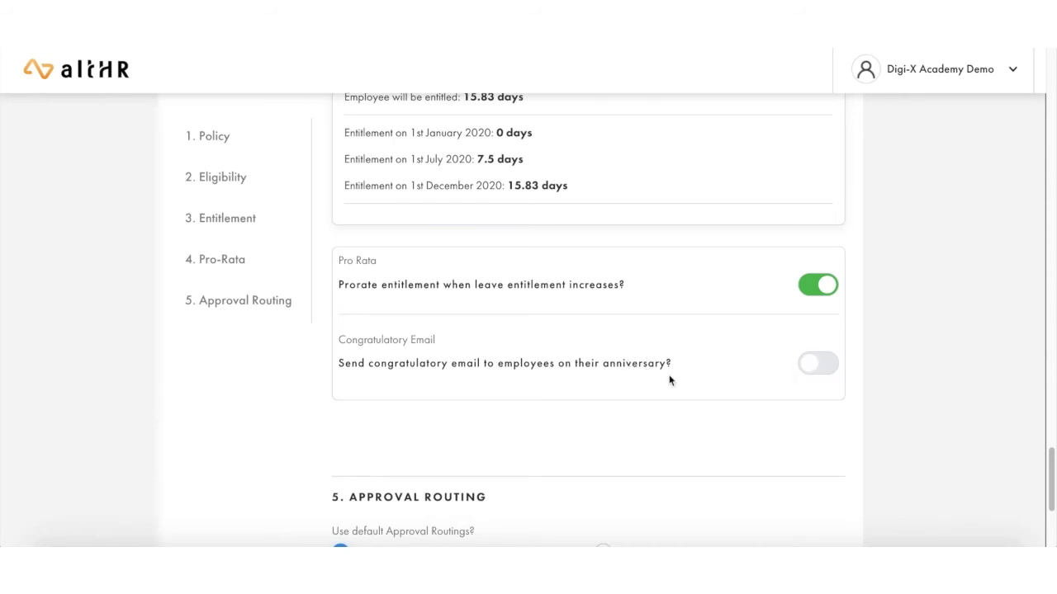
Opt out of the default approval routings and start adding a custom approval routing
scroll(660, 385, "down", 2)
scroll(661, 386, "down", 2)
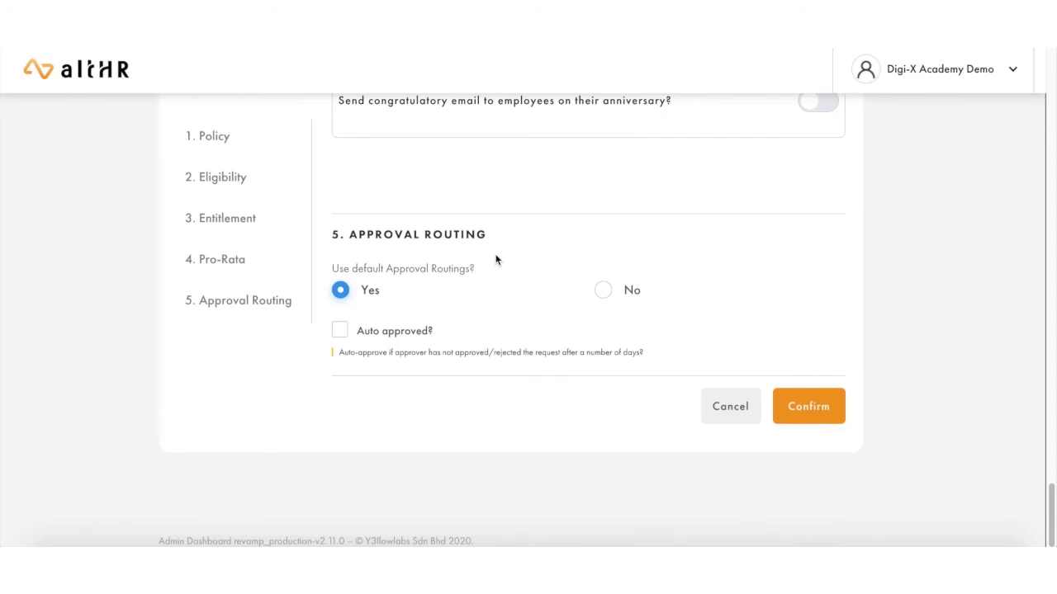
left_click(612, 291)
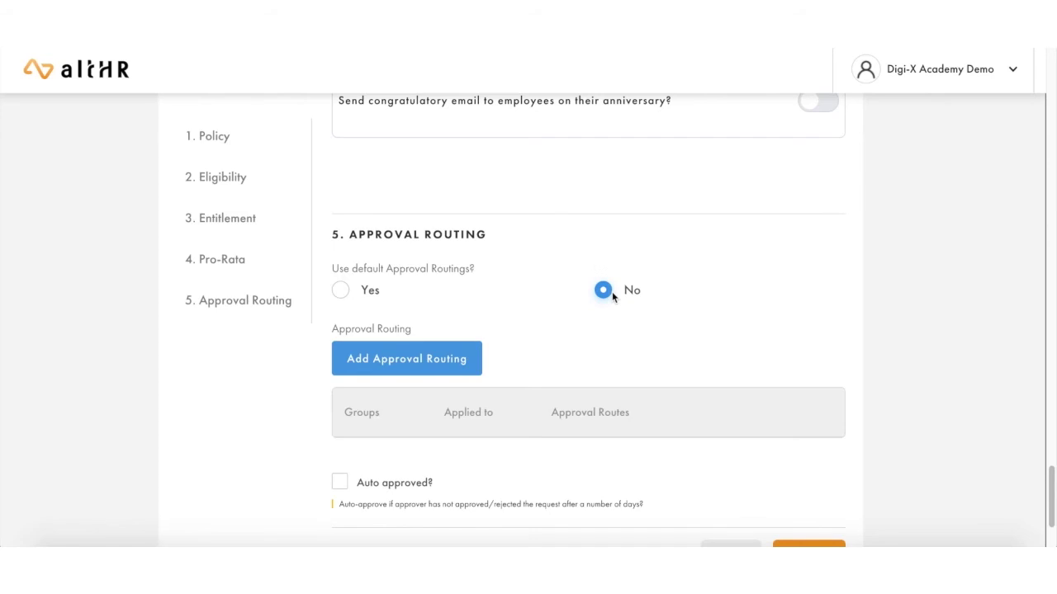
scroll(529, 292, "down", 1)
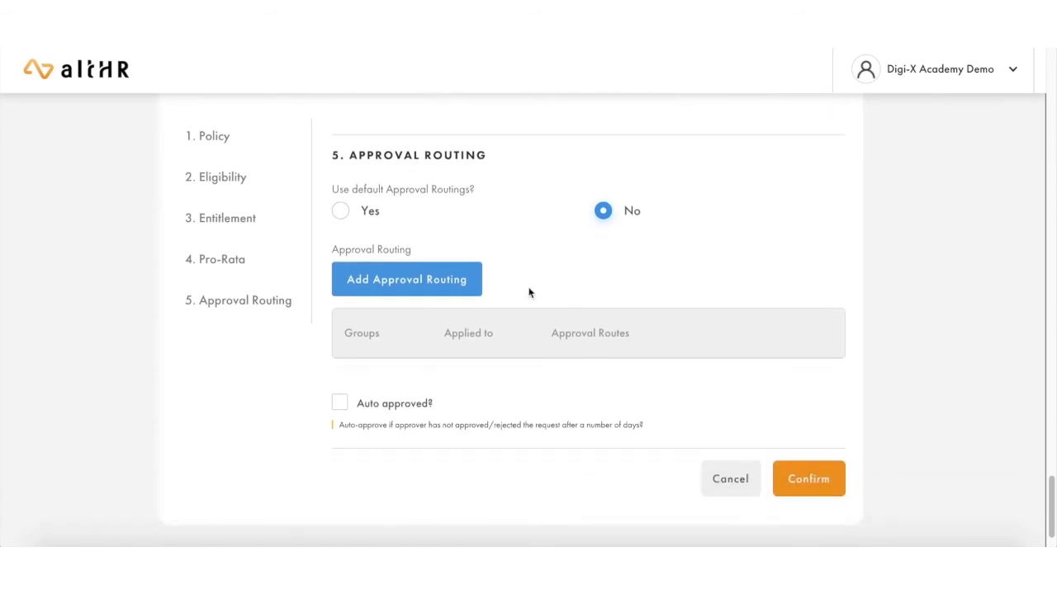
left_click(431, 278)
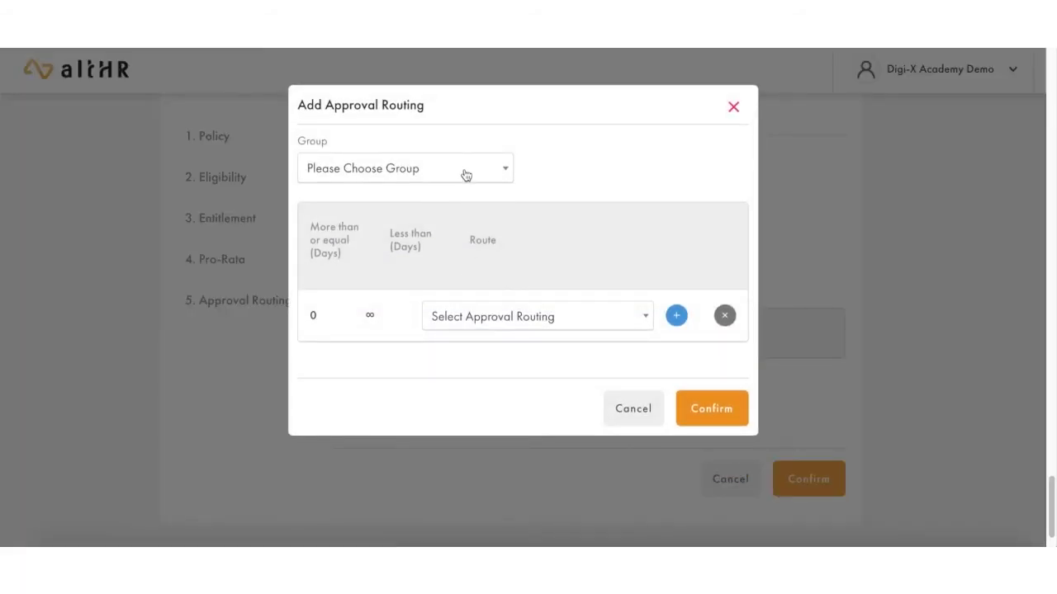
Try applying the approval routing to the Employee group and select one employee by name
left_click(466, 175)
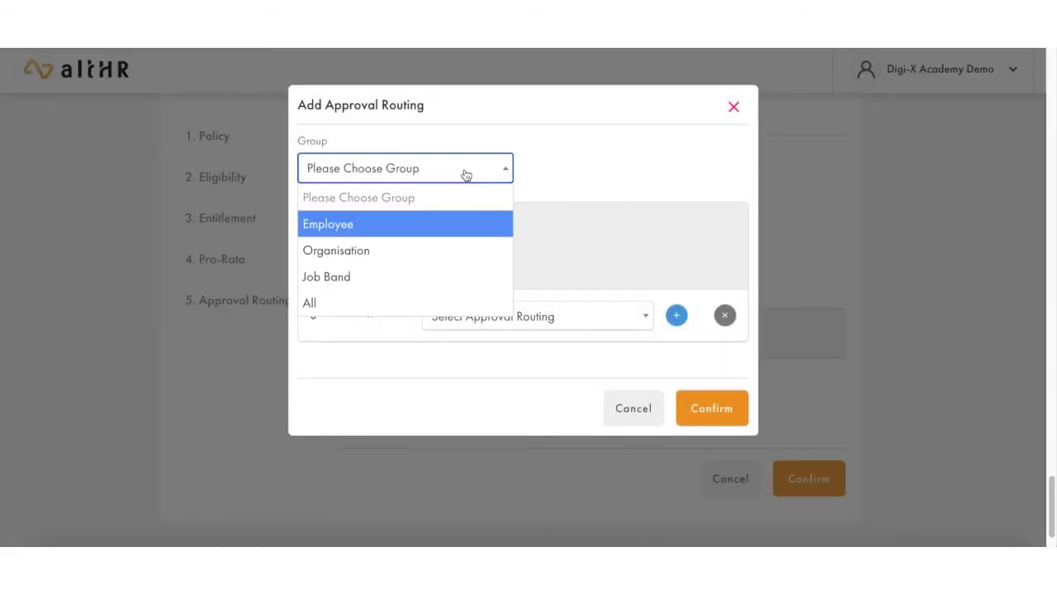
left_click(413, 227)
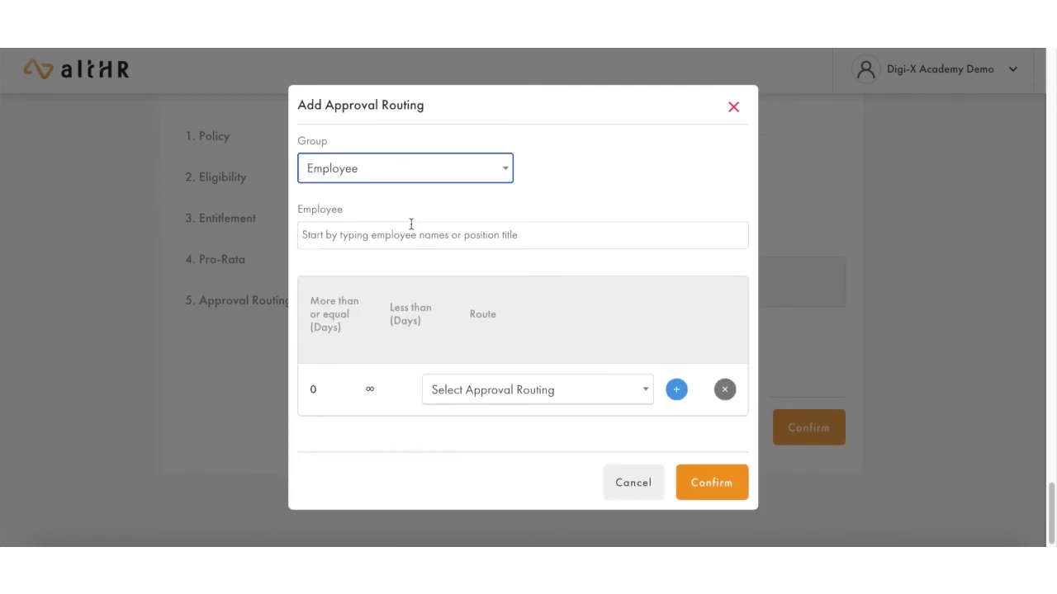
left_click(404, 237)
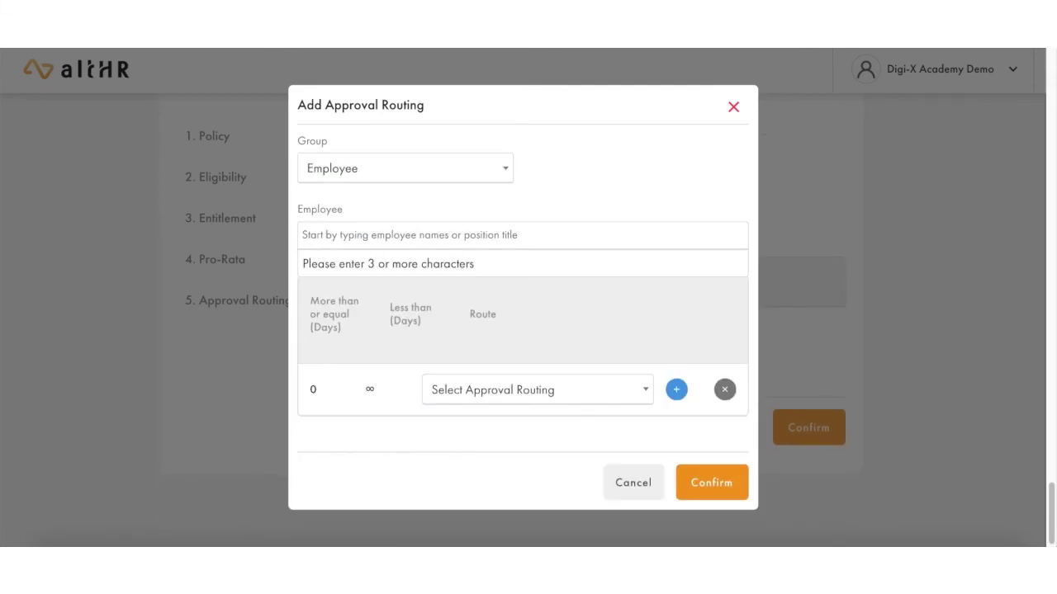
type("ceo")
key("BackSpace")
key("BackSpace")
key("BackSpace")
type("sab")
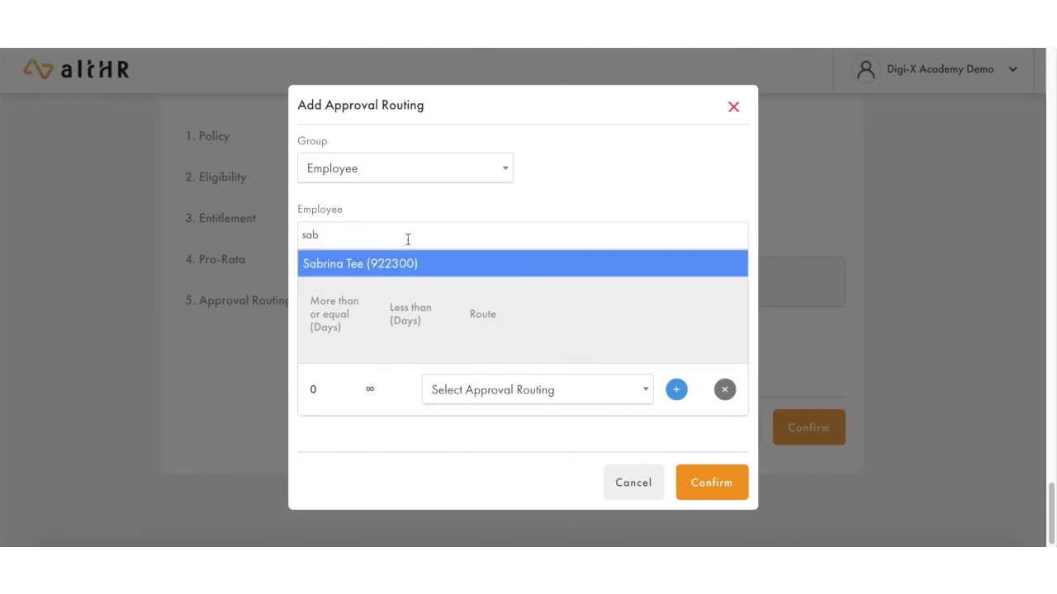
left_click(460, 266)
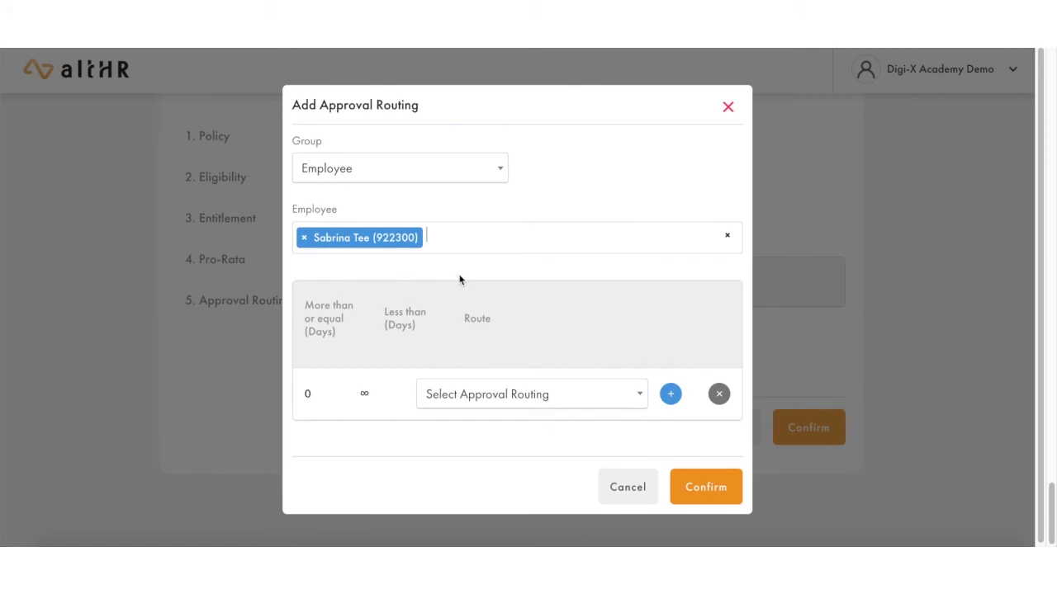
Try the approval route LM -> MoM -> Head of Division for the selected employee
left_click(453, 394)
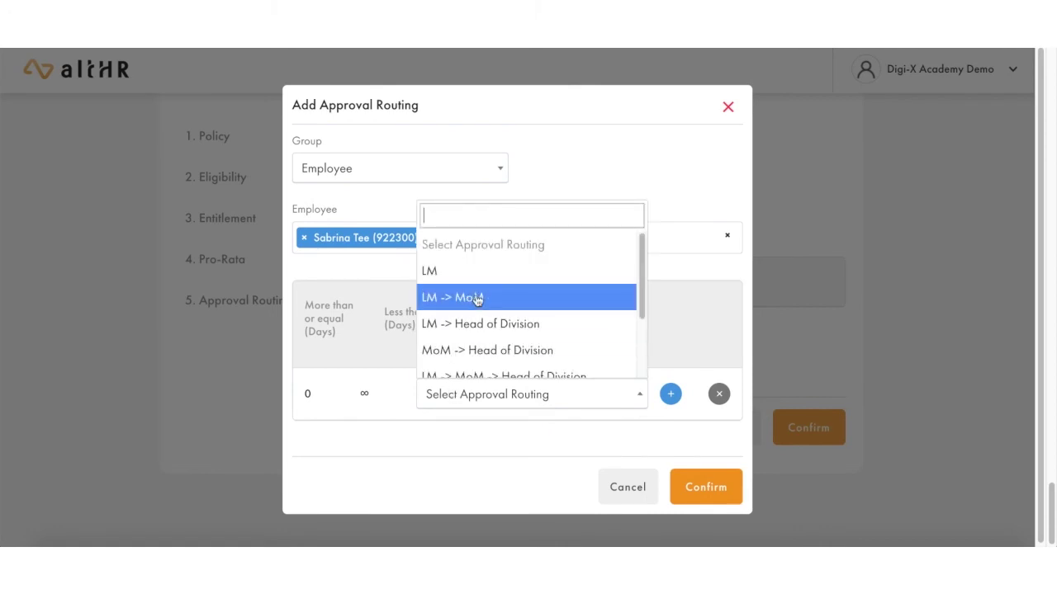
scroll(477, 300, "down", 3)
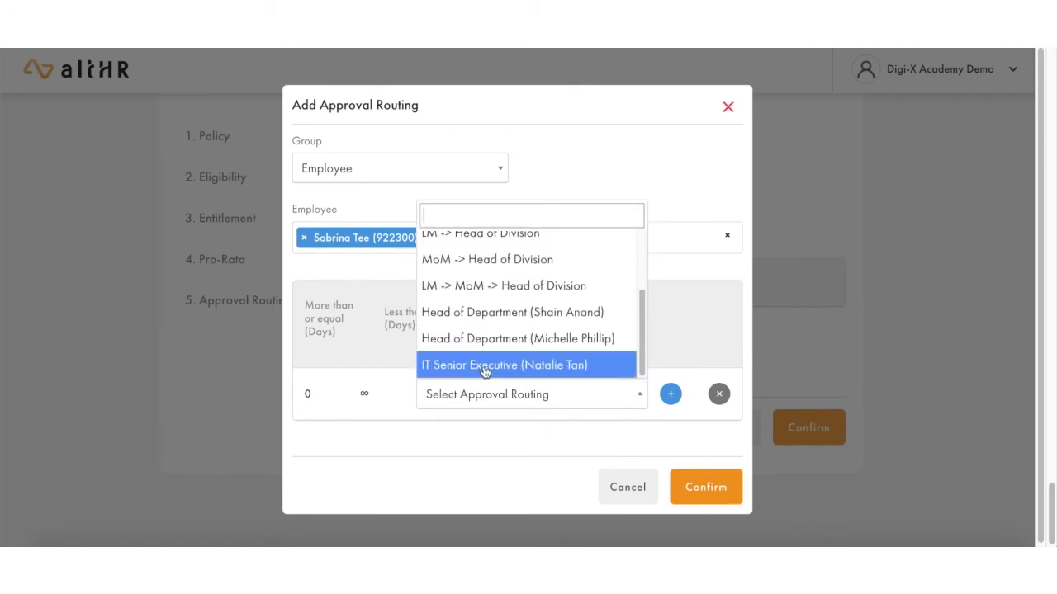
left_click(468, 286)
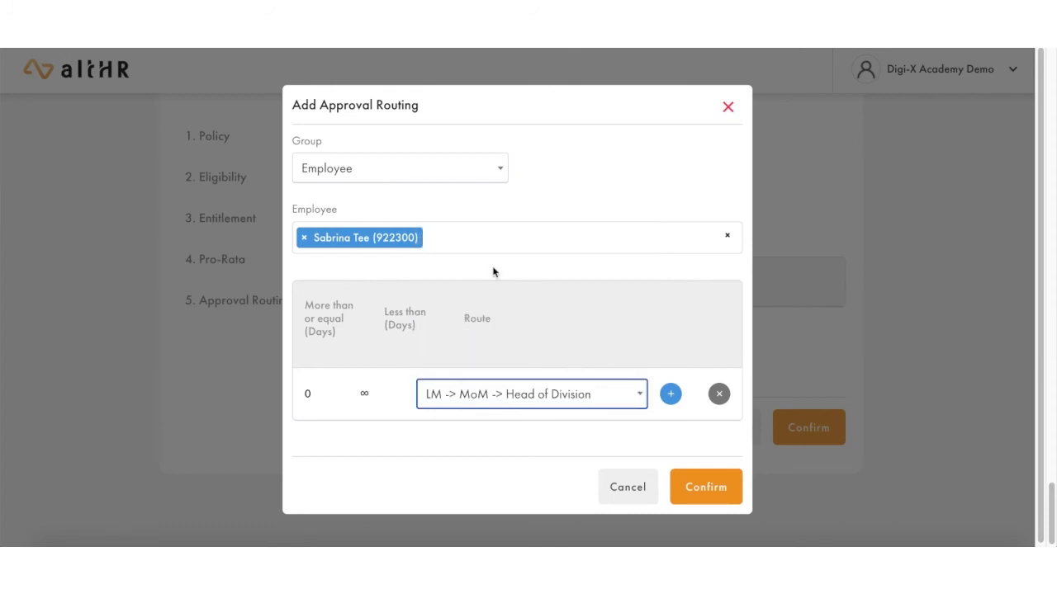
Try applying the routing to the organisation CEO Office -> CMD -> Product, look through the routes, and close the routing without saving it
left_click(450, 168)
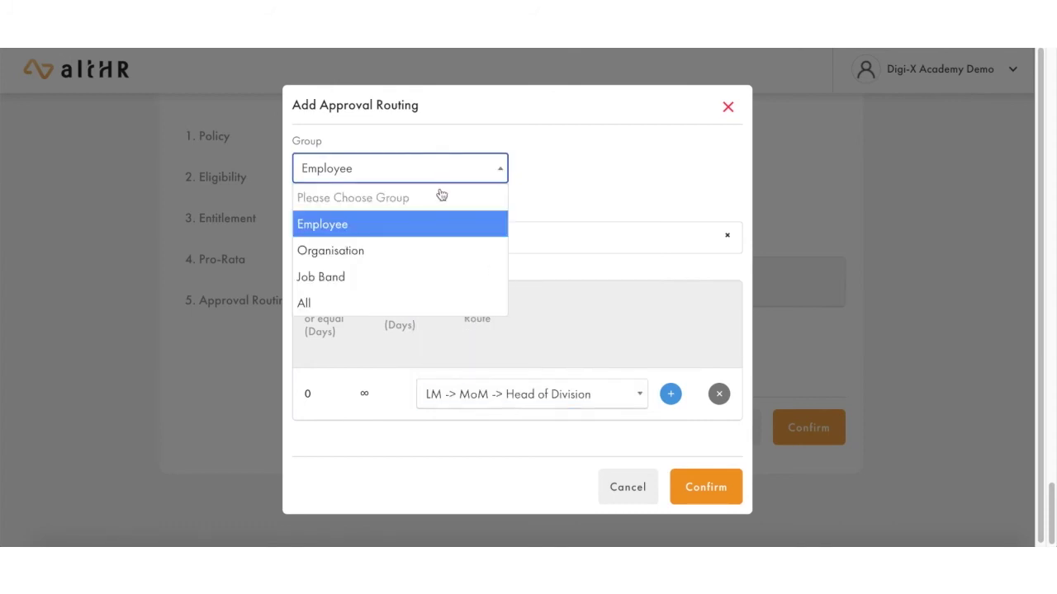
left_click(422, 253)
left_click(389, 227)
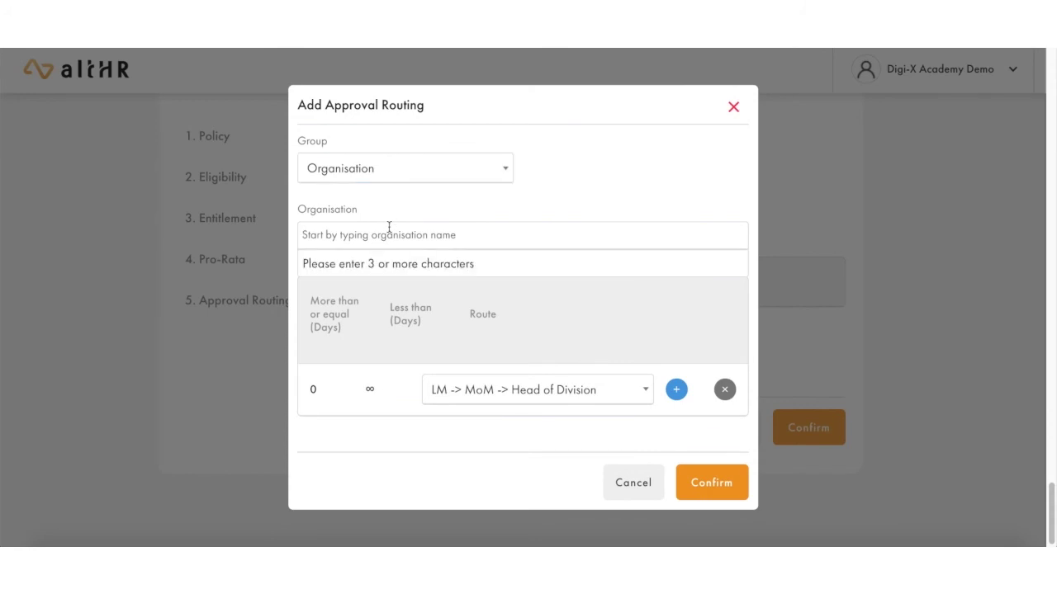
type("pro")
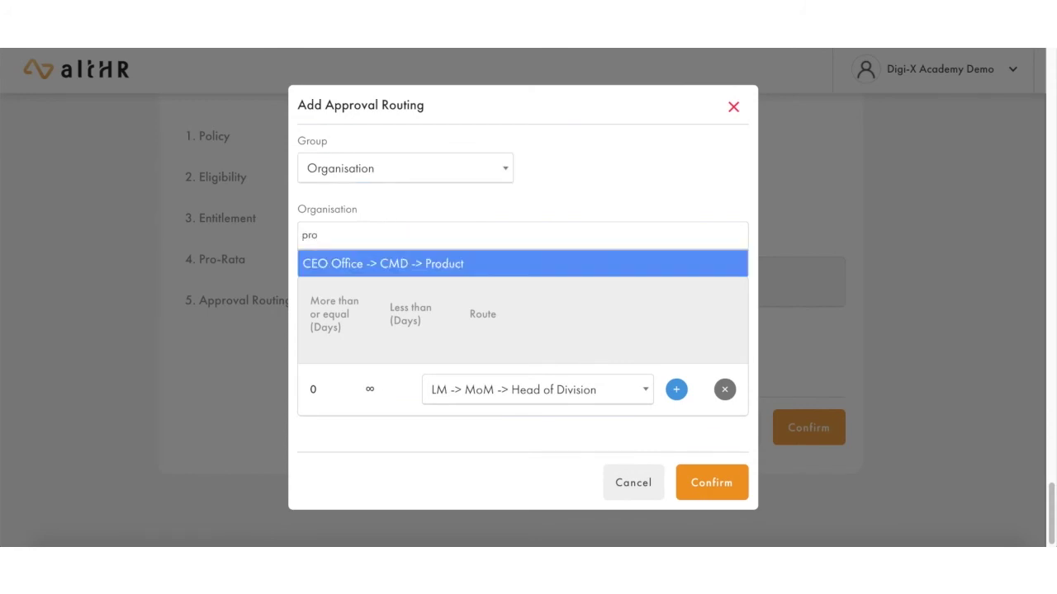
left_click(387, 262)
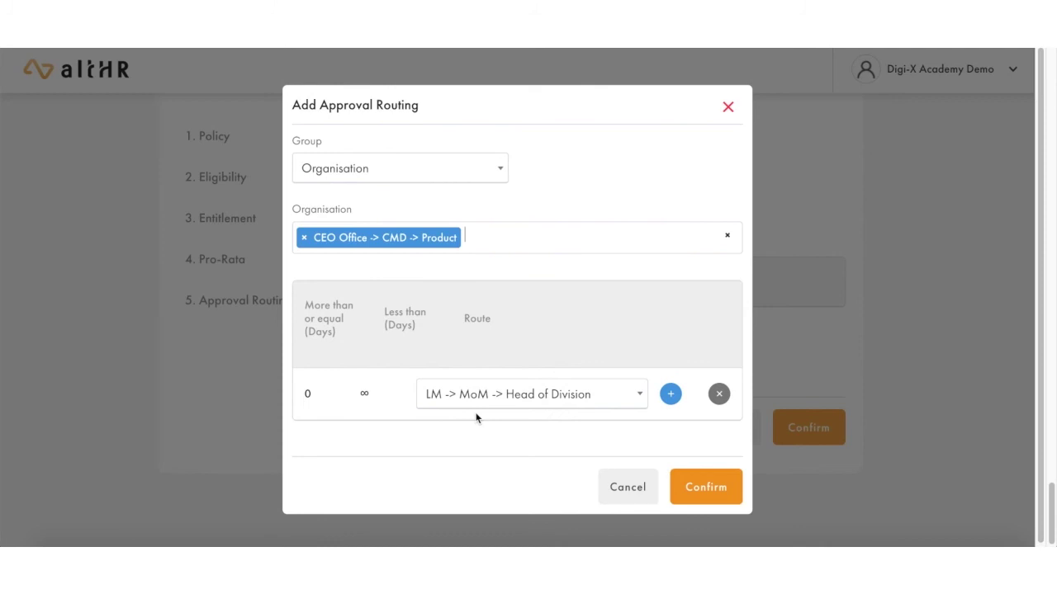
left_click(497, 397)
scroll(507, 297, "up", 2)
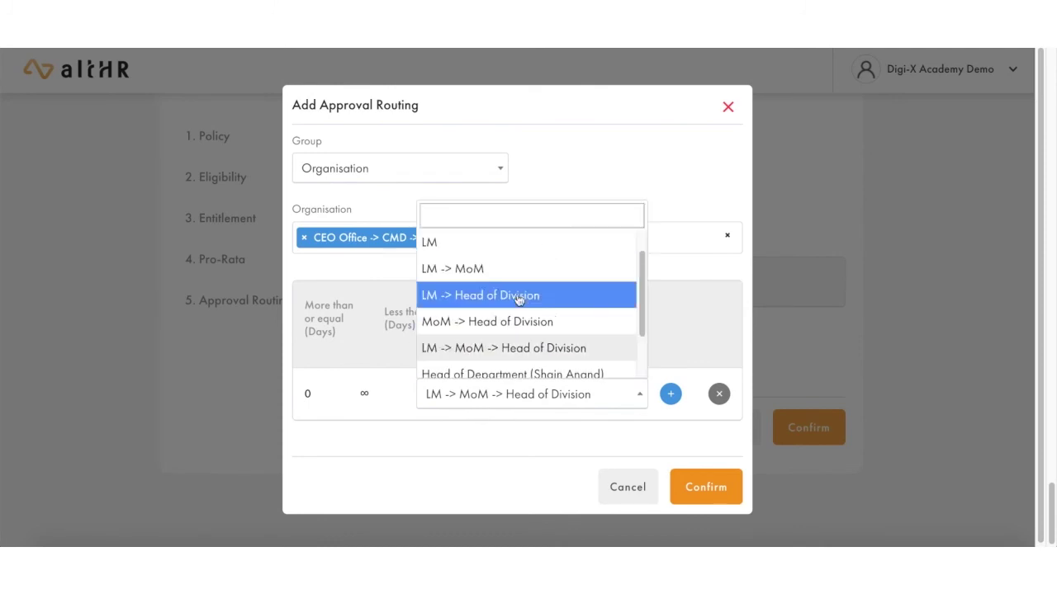
left_click(728, 111)
Add an approval routing for the group All with the route LM
scroll(585, 302, "down", 1)
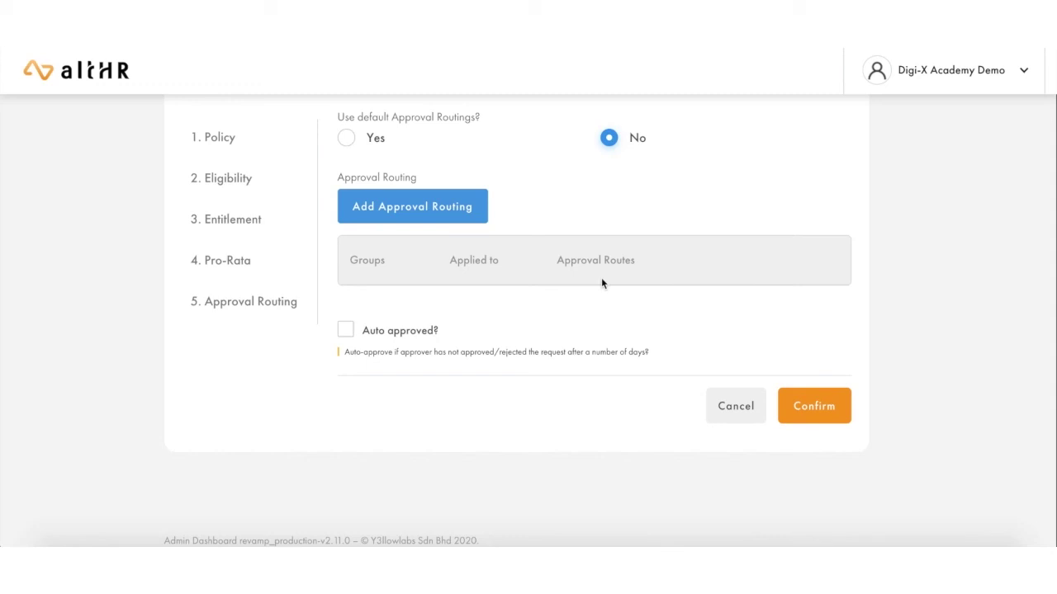
left_click(373, 206)
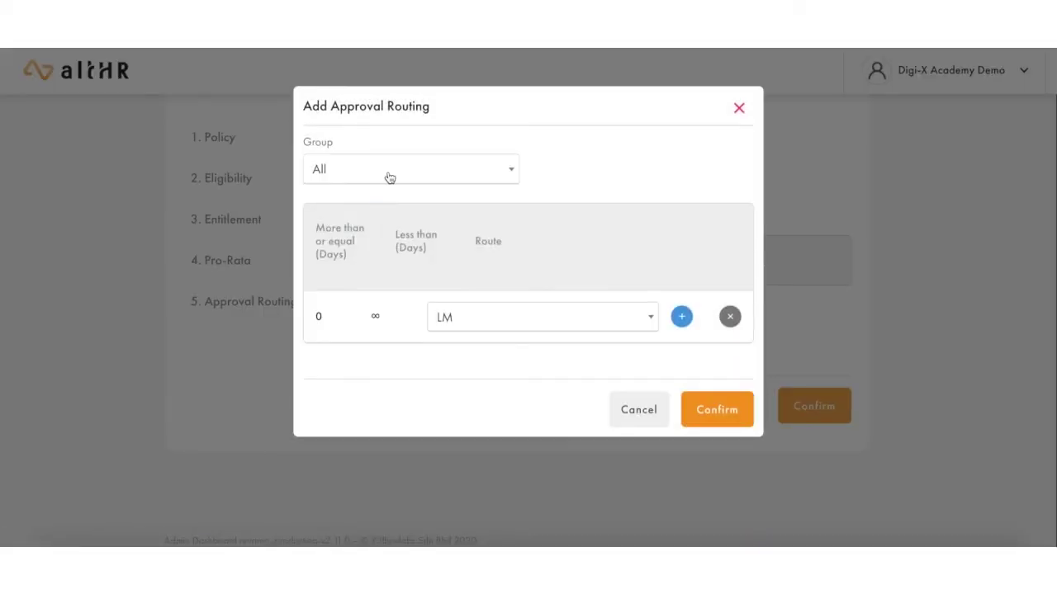
left_click(389, 176)
left_click(363, 308)
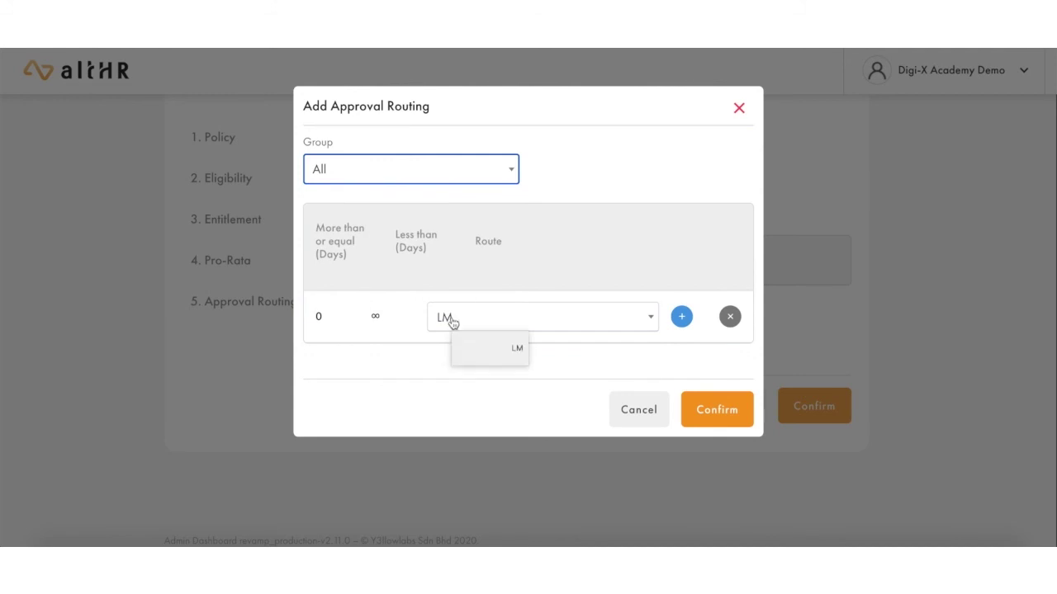
left_click(462, 321)
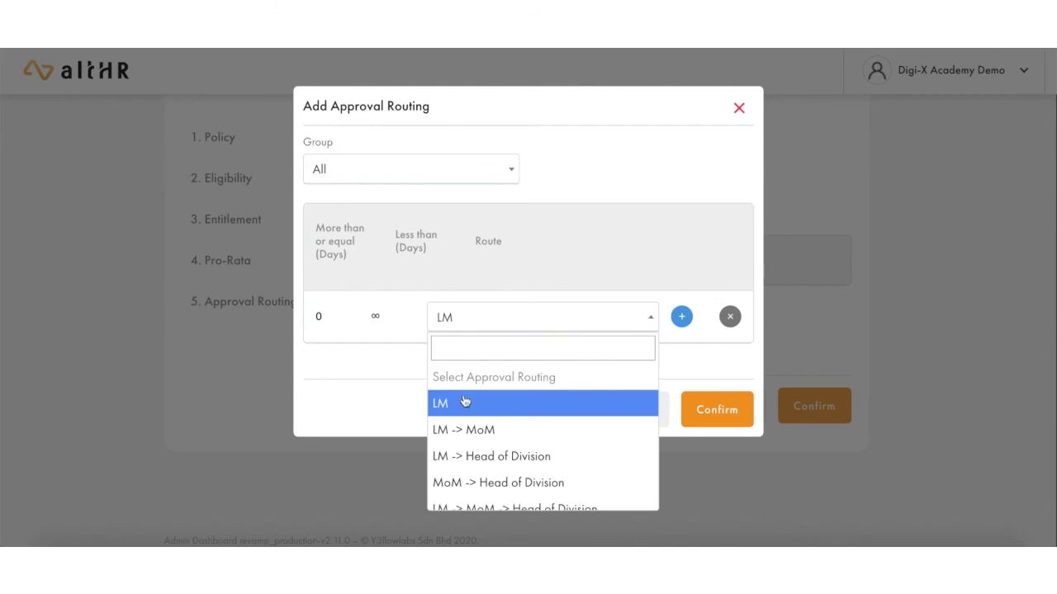
scroll(464, 403, "down", 3)
scroll(484, 474, "up", 5)
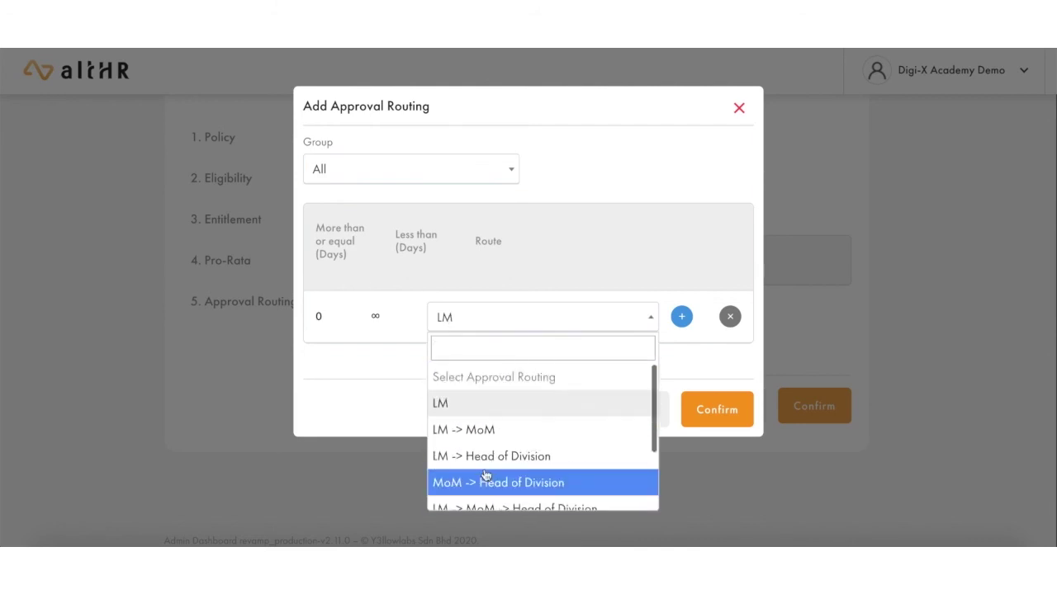
left_click(479, 402)
left_click(726, 417)
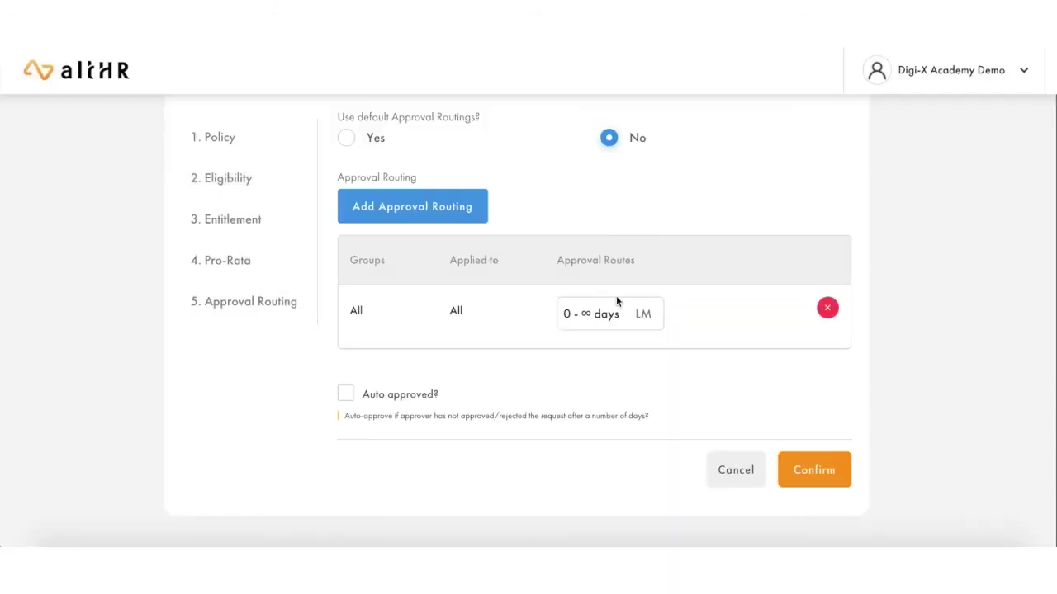
Add an approval routing for job band A1 - General Manager (Management) with the IT Senior Executive as the route
left_click(415, 208)
left_click(461, 170)
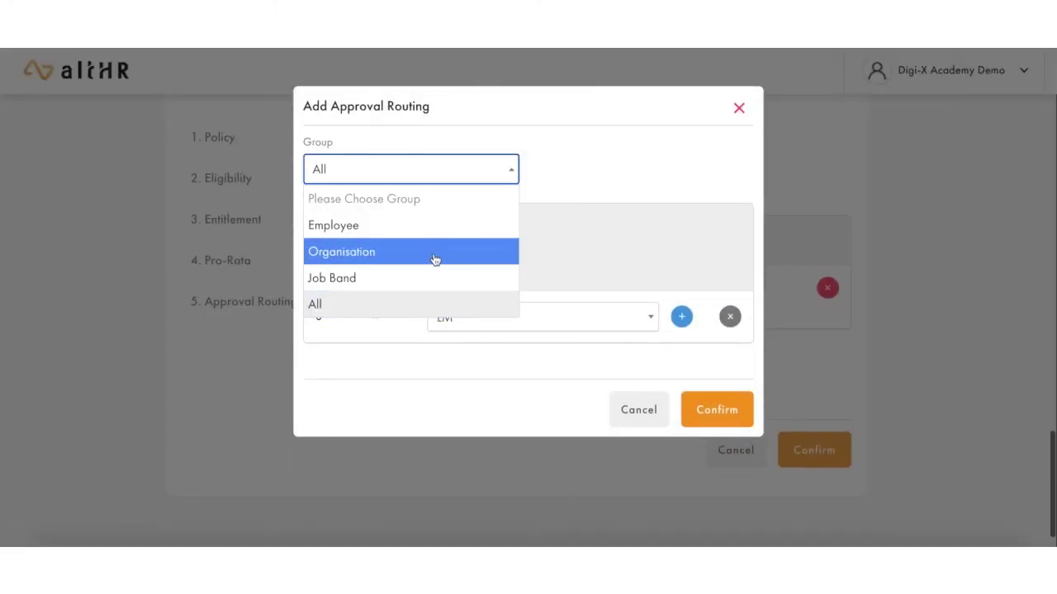
left_click(427, 276)
left_click(432, 236)
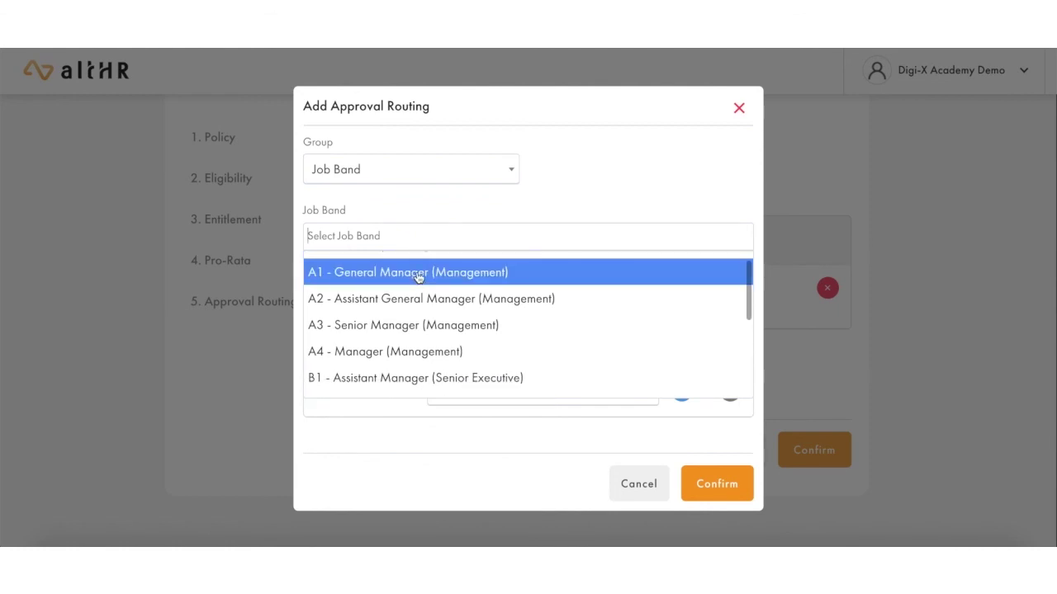
left_click(416, 279)
left_click(467, 392)
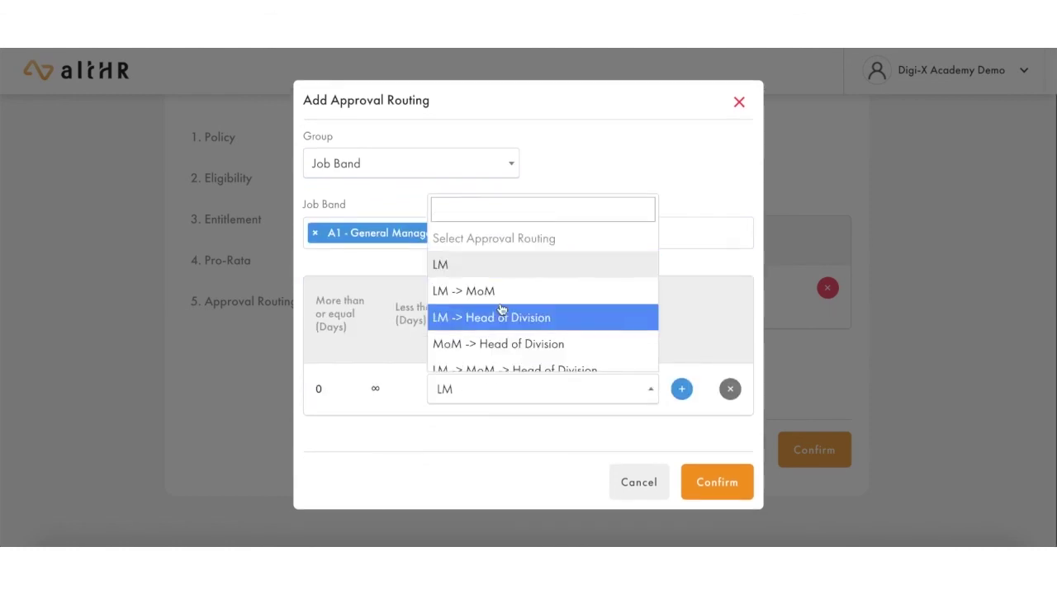
scroll(501, 306, "down", 2)
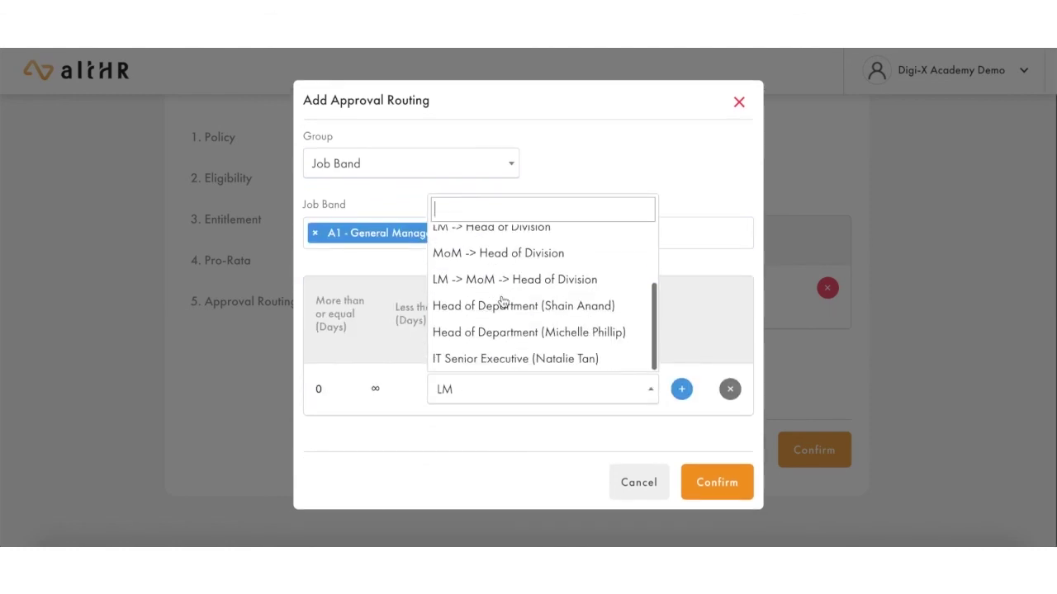
left_click(513, 360)
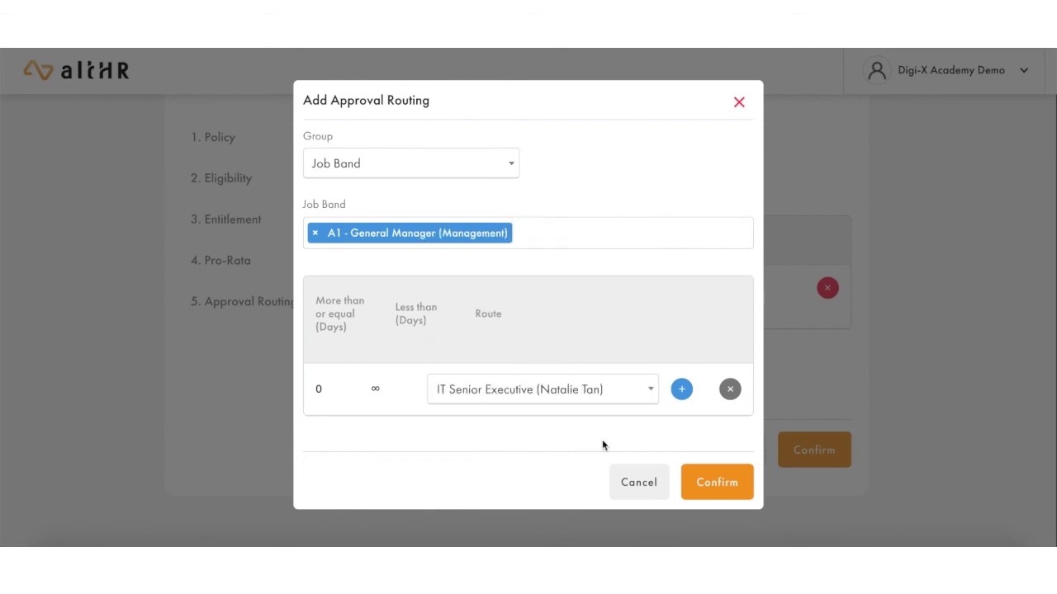
left_click(696, 480)
scroll(690, 464, "down", 1)
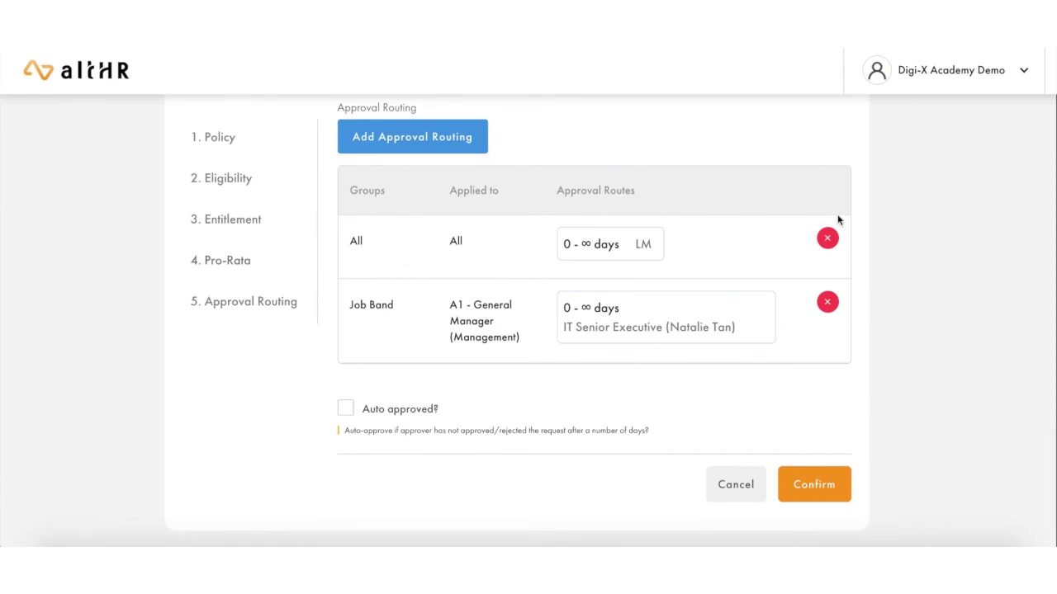
Delete the approval routing that applies to the group All
left_click(827, 239)
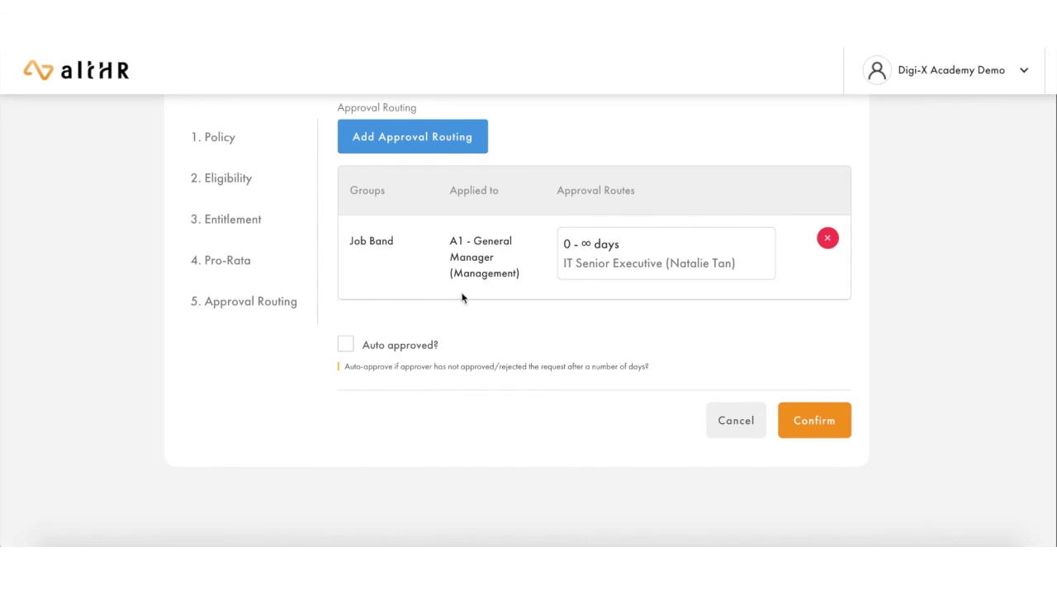
scroll(462, 298, "down", 1)
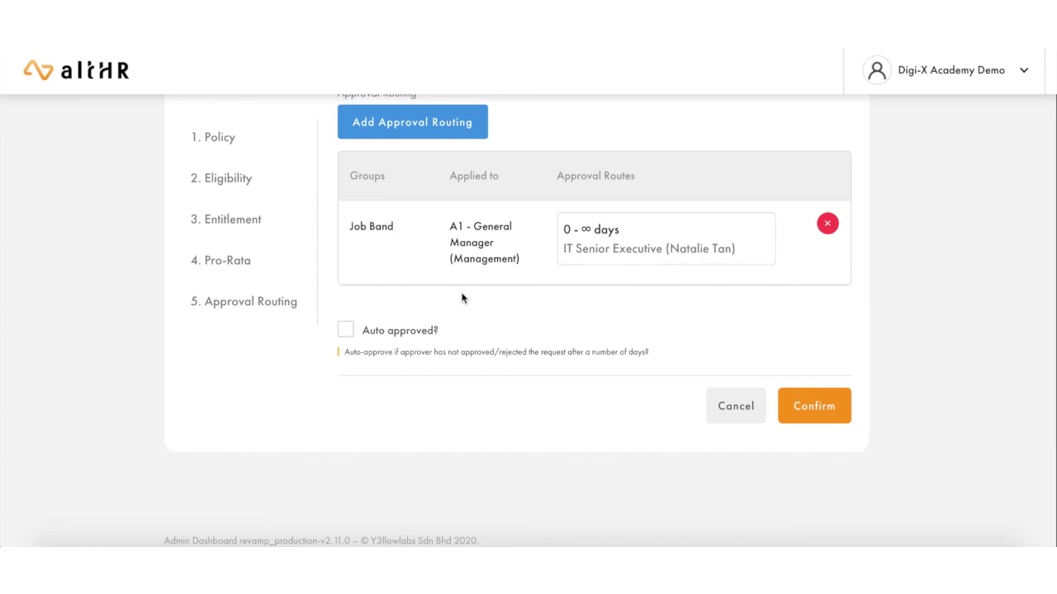
scroll(462, 297, "up", 2)
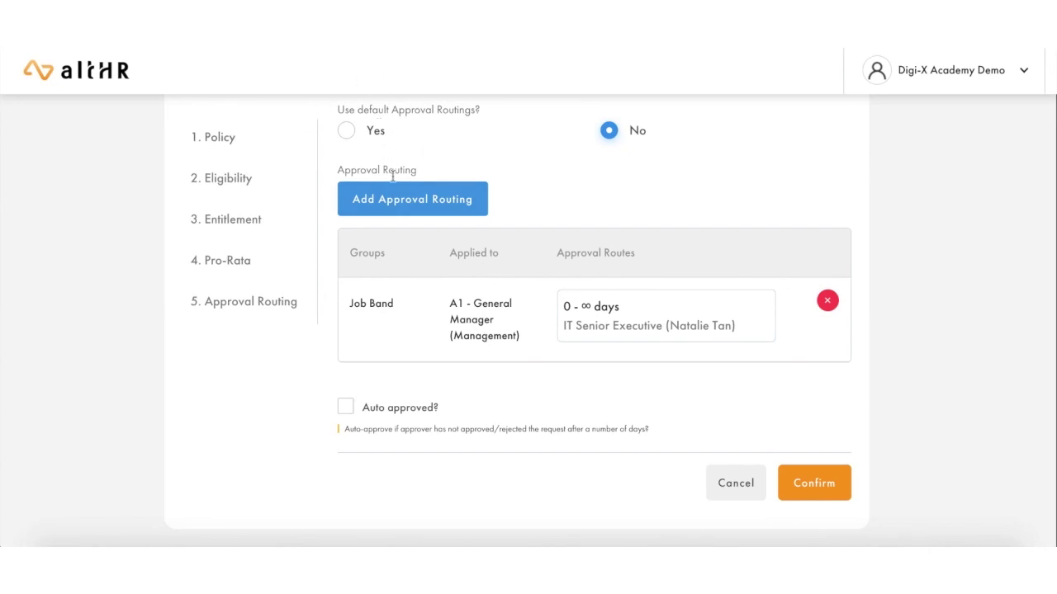
left_click(399, 200)
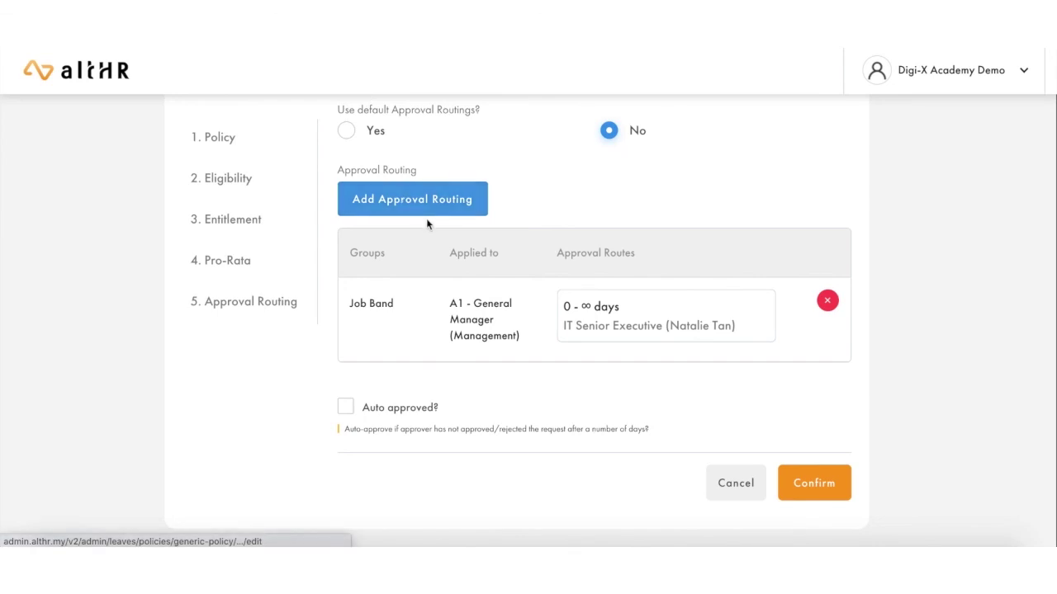
Use the default approval routings and enable auto-approval after 30 calendar days
left_click(345, 171)
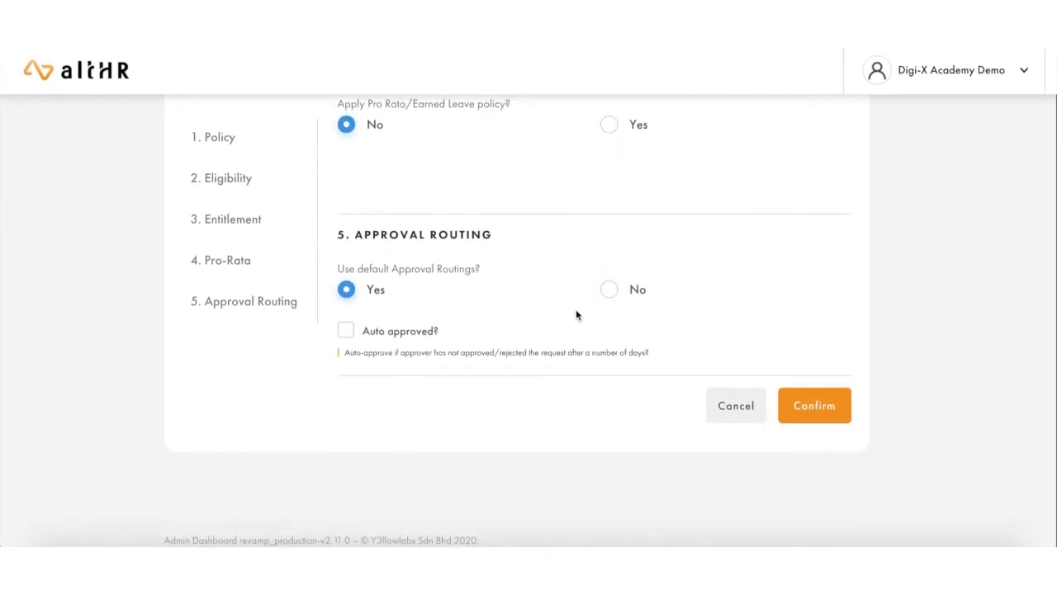
left_click(400, 331)
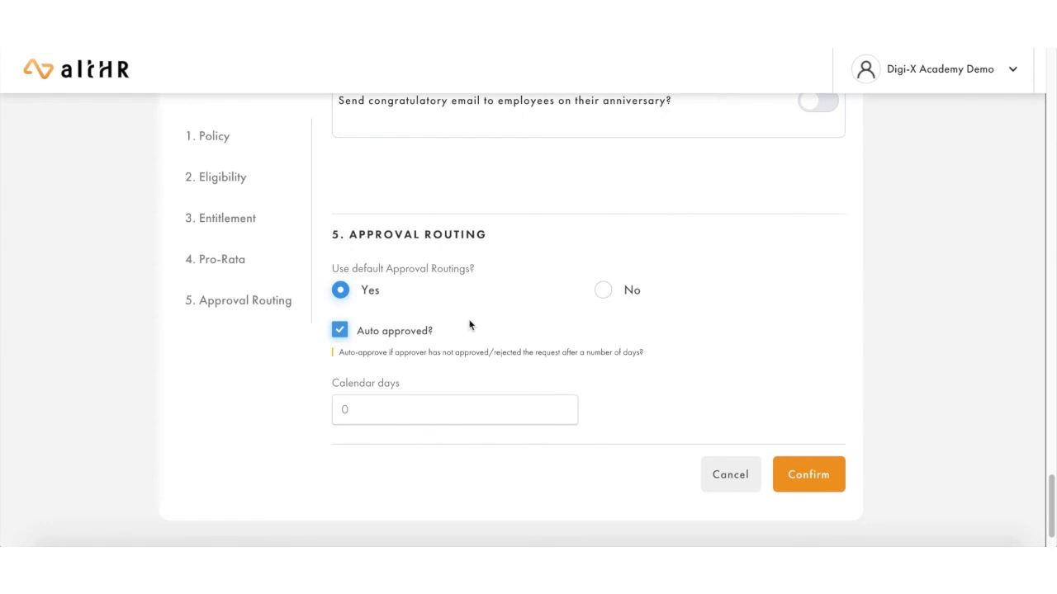
left_click(374, 412)
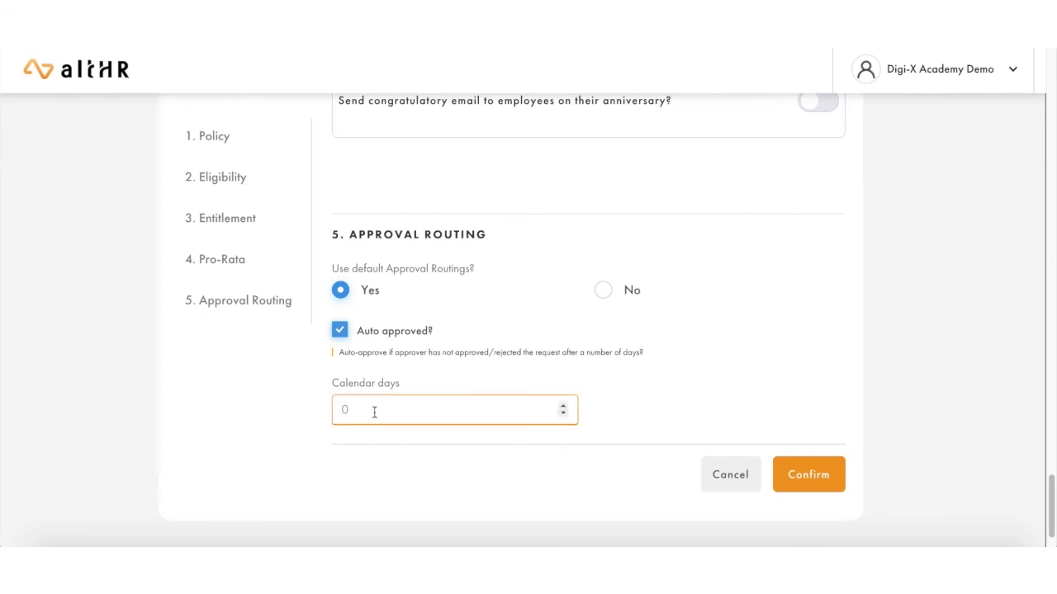
type("30")
Confirm the leave policy and locate Annual Leave for Contract Staff in the policies list
left_click(823, 480)
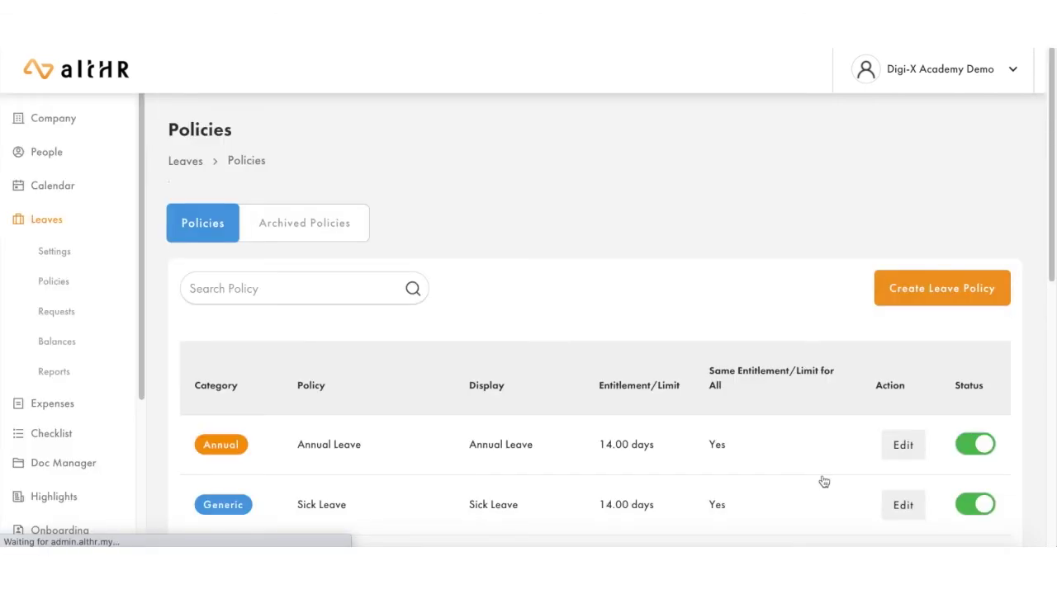
scroll(823, 482, "down", 6)
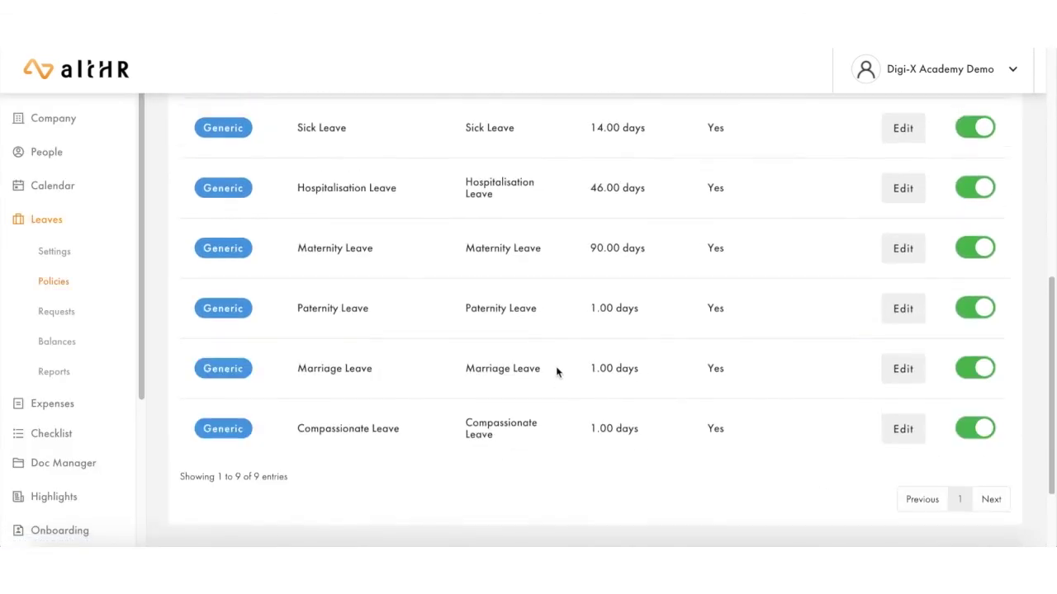
scroll(555, 371, "up", 3)
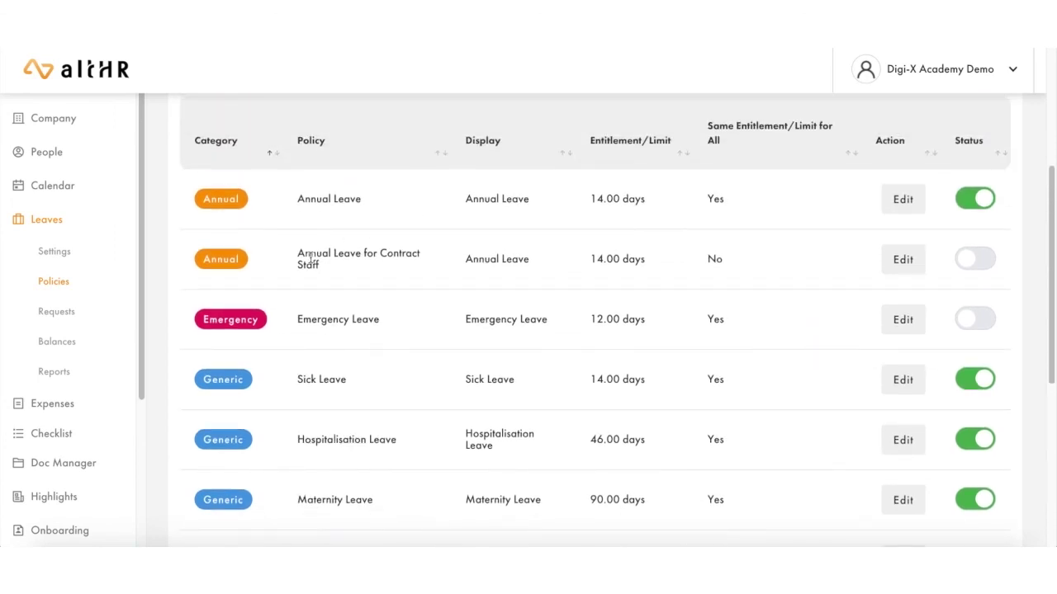